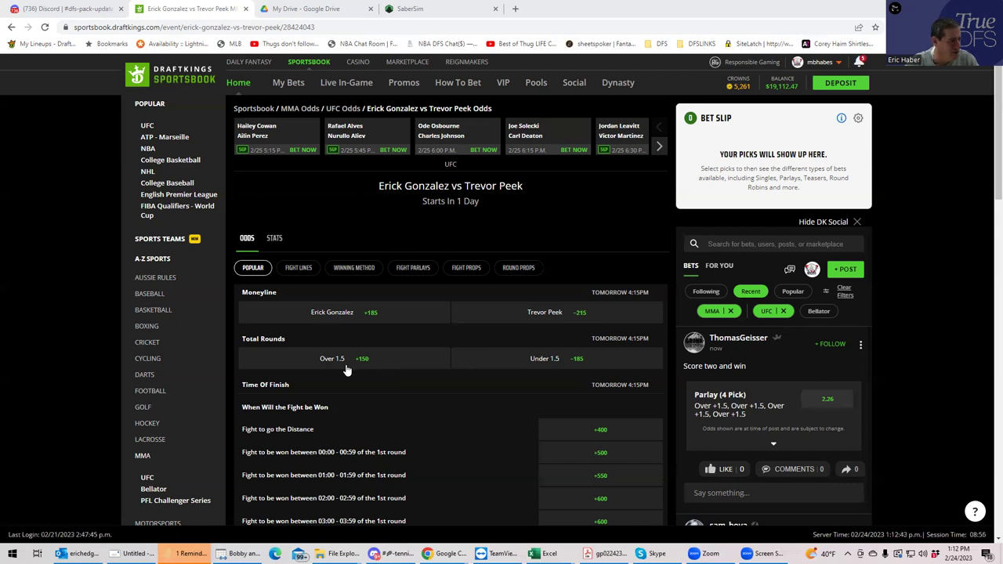
# Bet $180 on Over 1.5 rounds (+150) in Gonzalez vs Peek, dismissing the location check
pyautogui.click(340, 362)
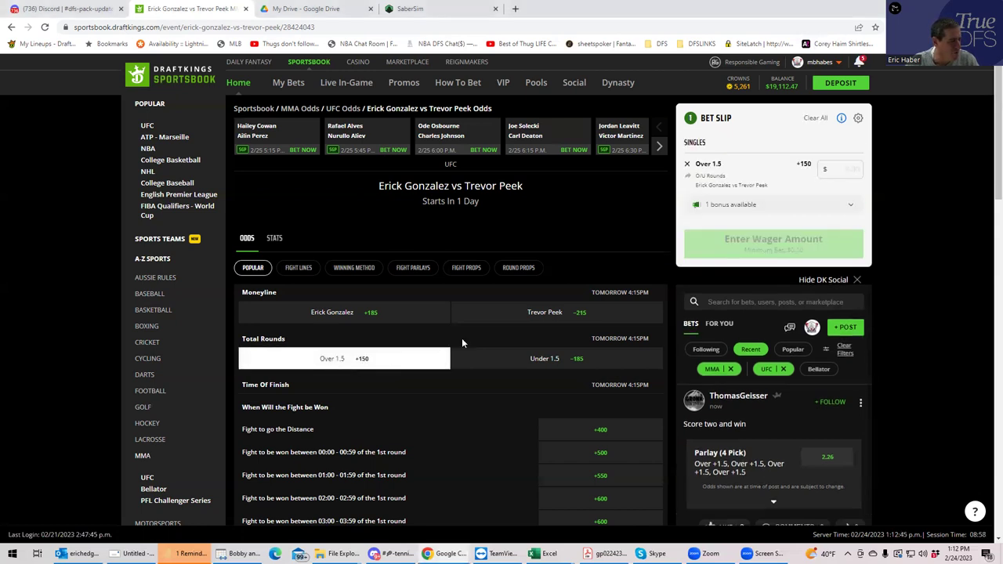
pyautogui.click(848, 168)
pyautogui.write('1')
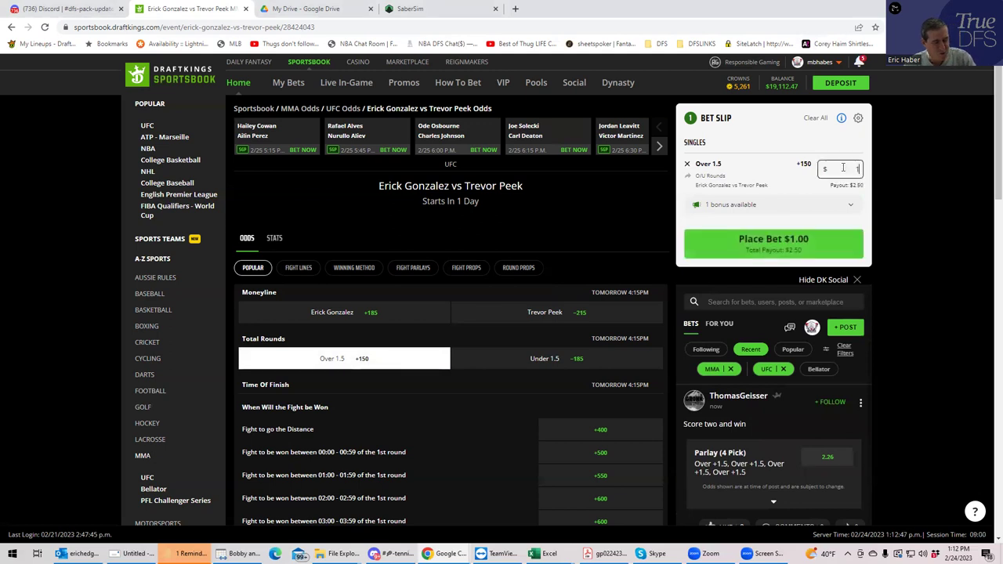
pyautogui.write('80')
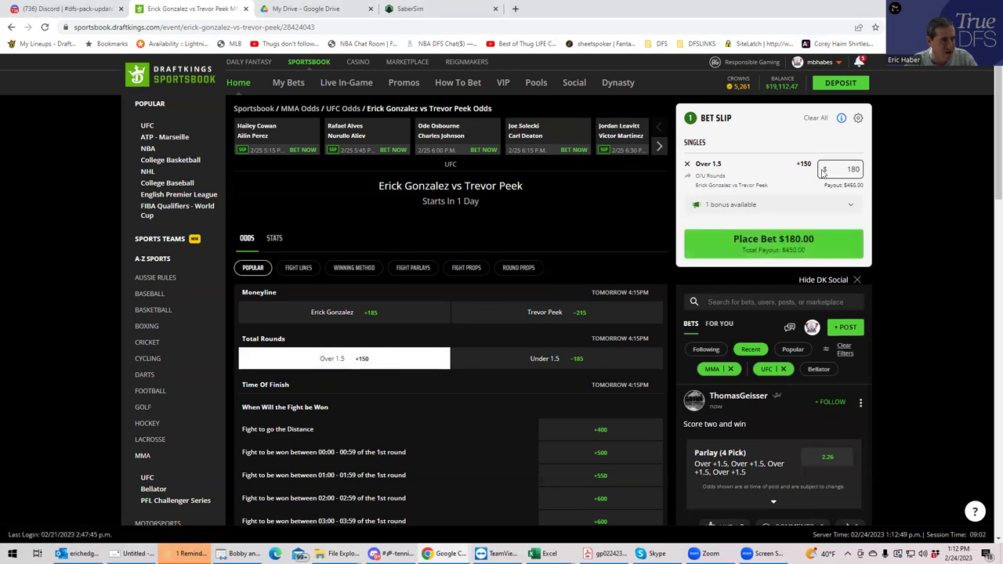
pyautogui.click(782, 241)
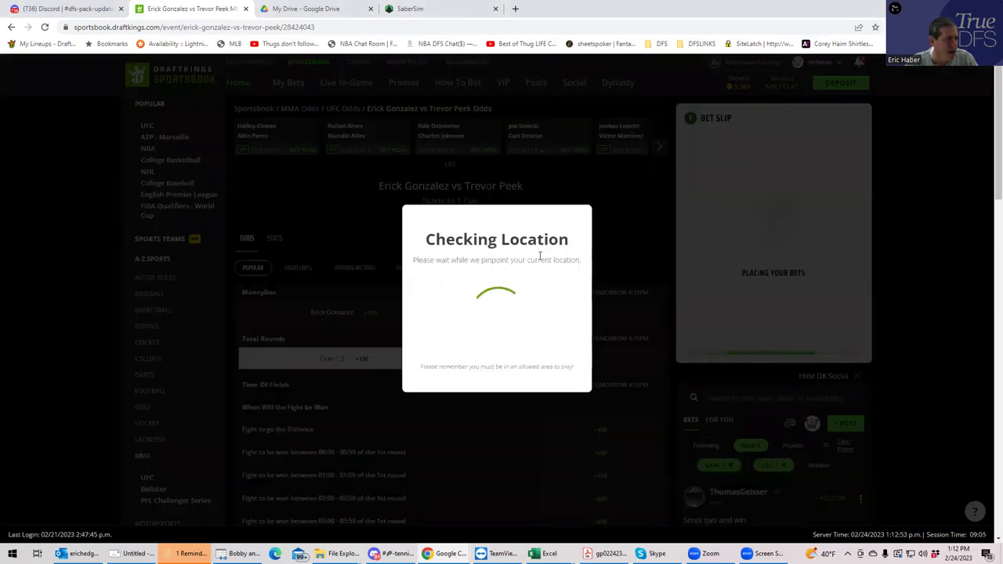
pyautogui.click(533, 323)
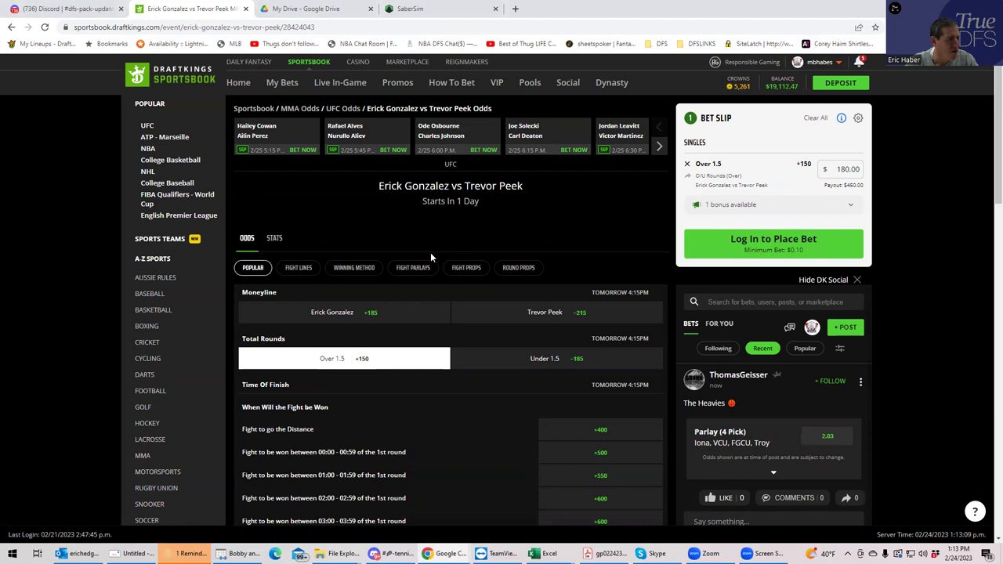
# Open the Hailey Cowan vs Ailin Perez fight from the top carousel
pyautogui.click(258, 135)
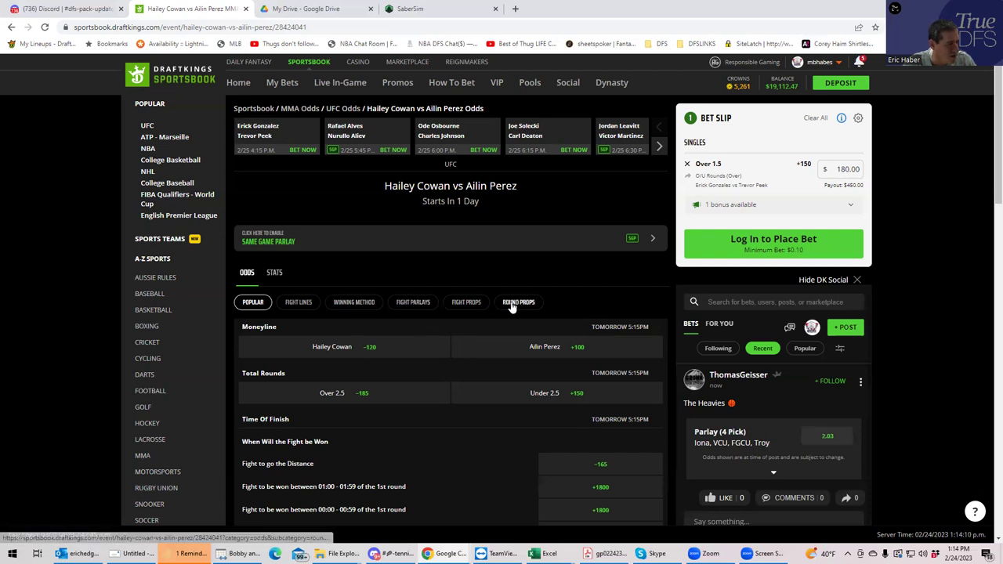
# From the Winning Method markets, add Ailin Perez To Win By Decision (+215) with a $180 stake
pyautogui.click(302, 306)
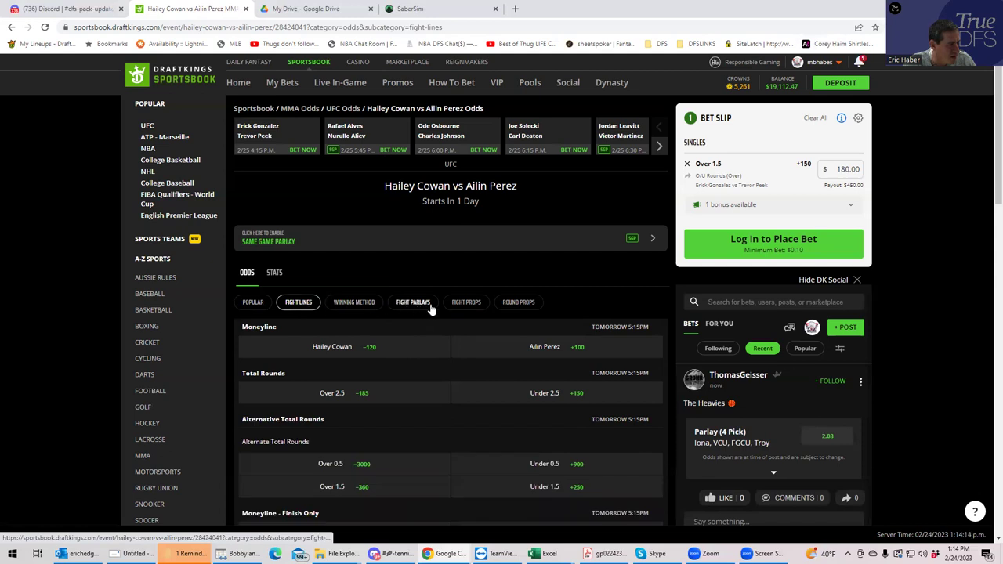
pyautogui.click(348, 306)
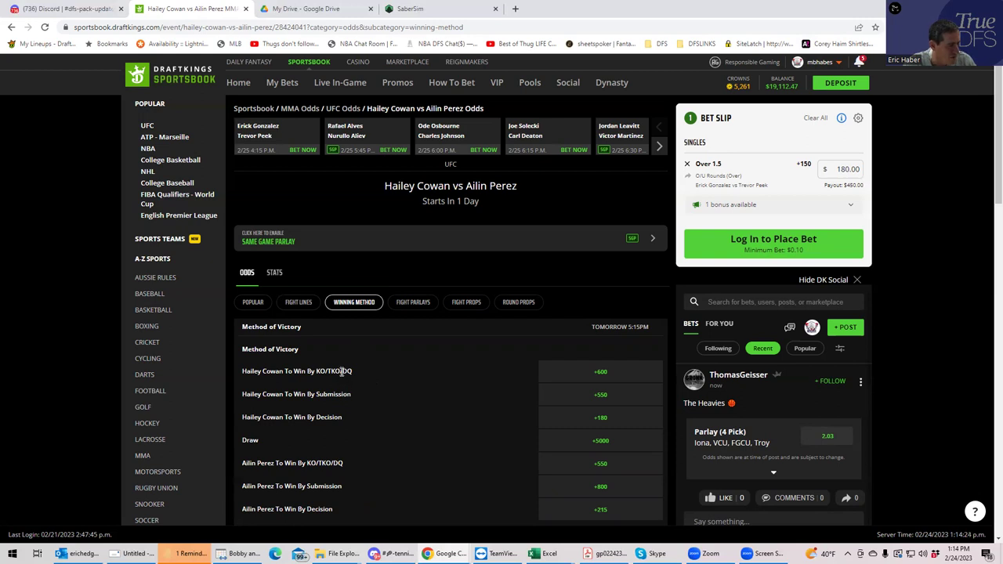
pyautogui.scroll(-1, 342, 371)
pyautogui.scroll(-1, 341, 381)
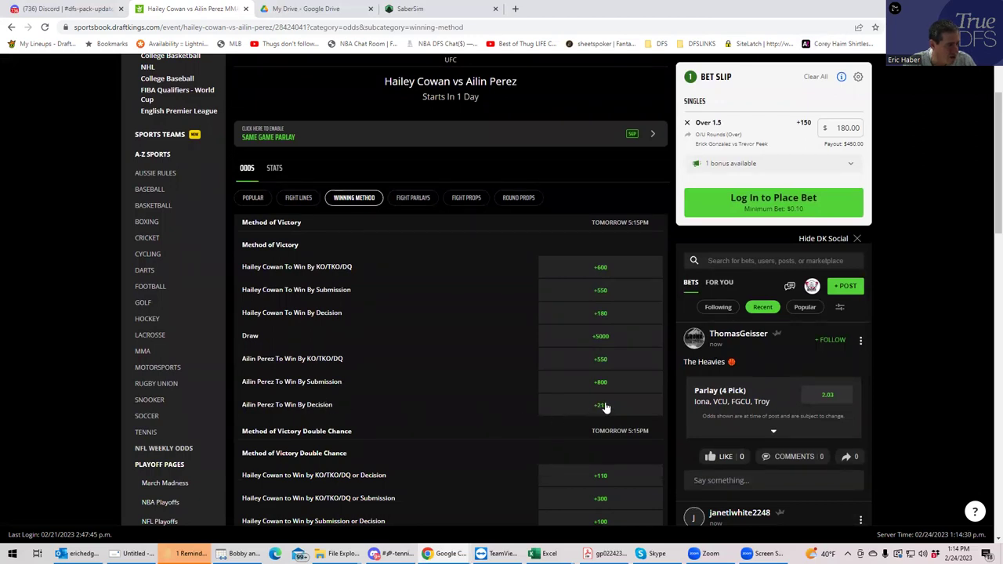
pyautogui.scroll(-2, 346, 466)
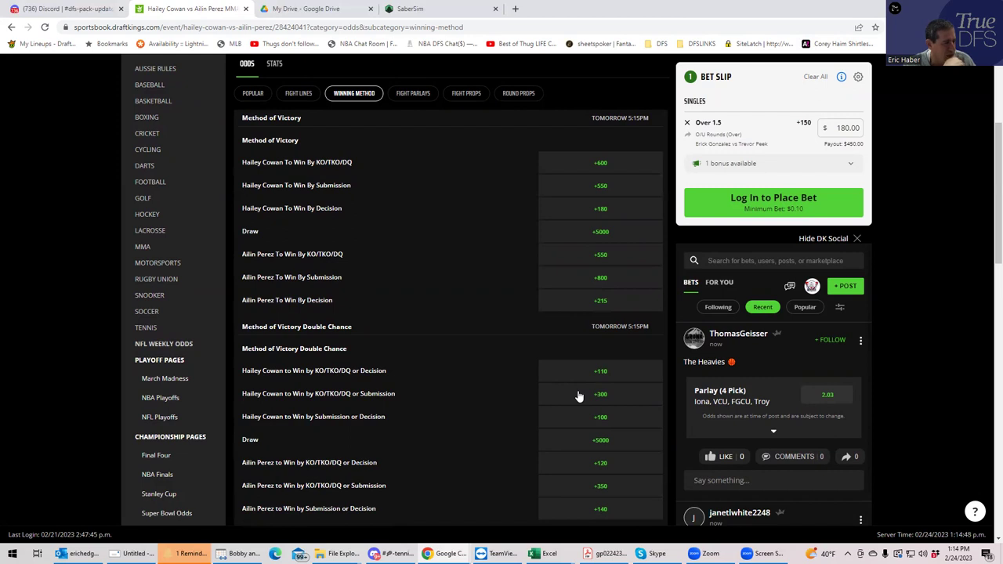
pyautogui.click(601, 302)
pyautogui.click(834, 196)
pyautogui.write('180')
pyautogui.click(841, 267)
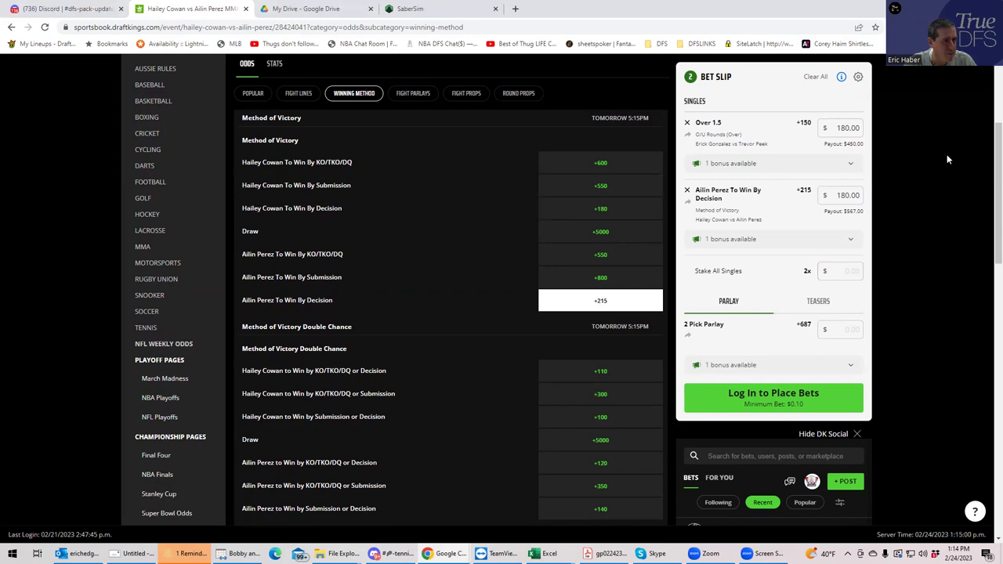
pyautogui.scroll(3, 988, 116)
pyautogui.scroll(1, 987, 116)
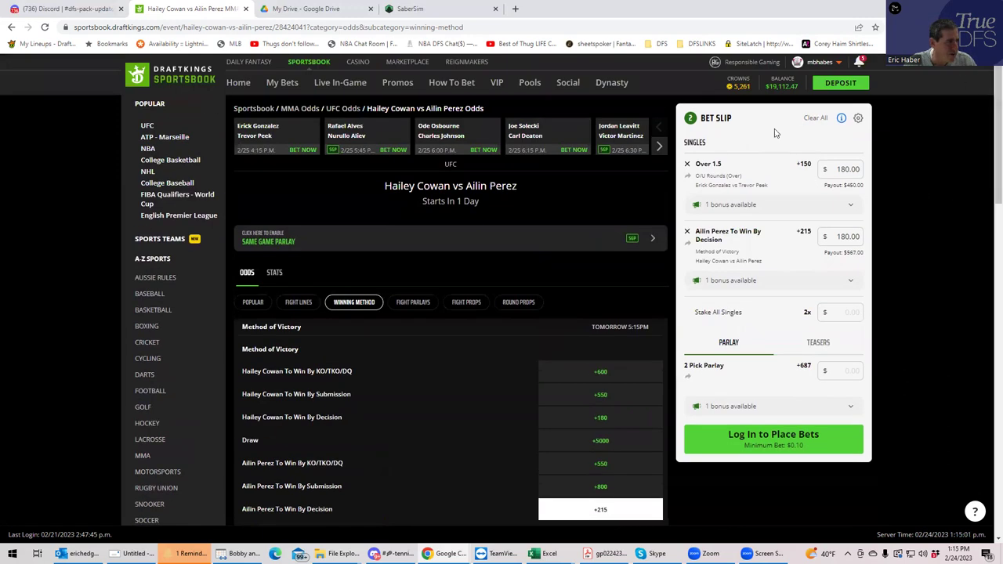
# Open the Rafael Alves vs Nurullo Aliev fight from the carousel
pyautogui.click(348, 138)
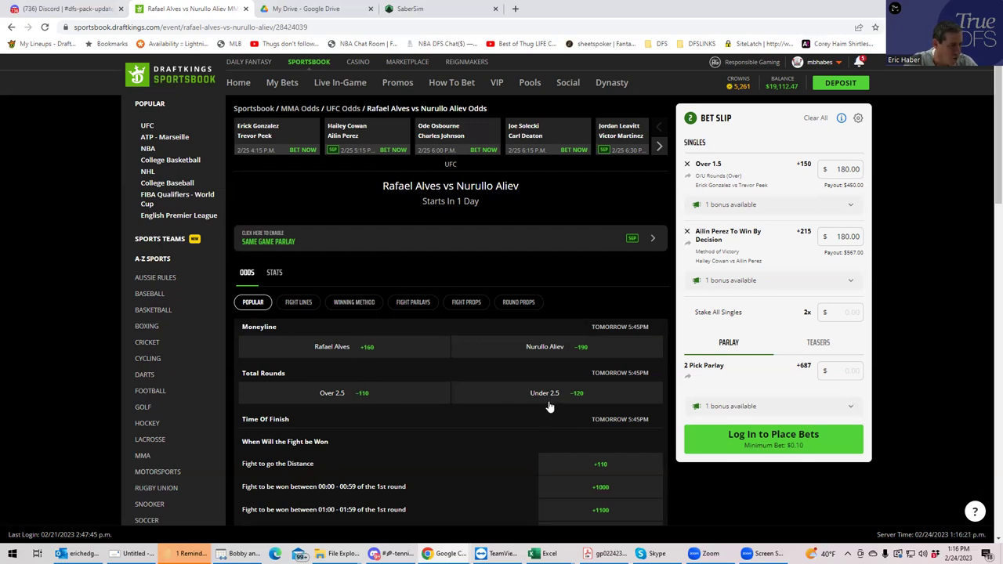
# Stake $180 on Nurullo Aliev Round 1 (+330), dropping his moneyline, then open Osbourne vs Johnson
pyautogui.click(541, 349)
pyautogui.click(530, 305)
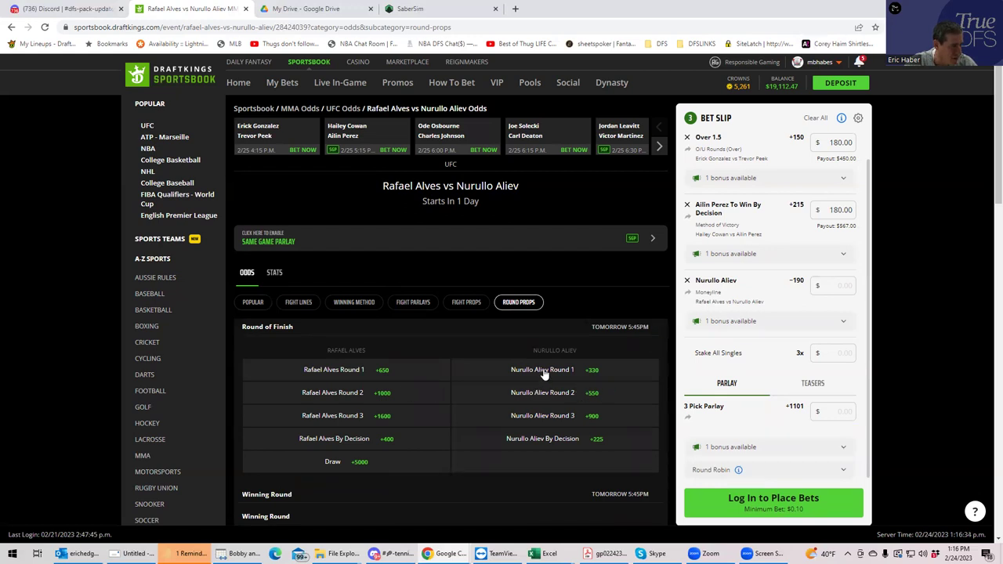
pyautogui.click(545, 372)
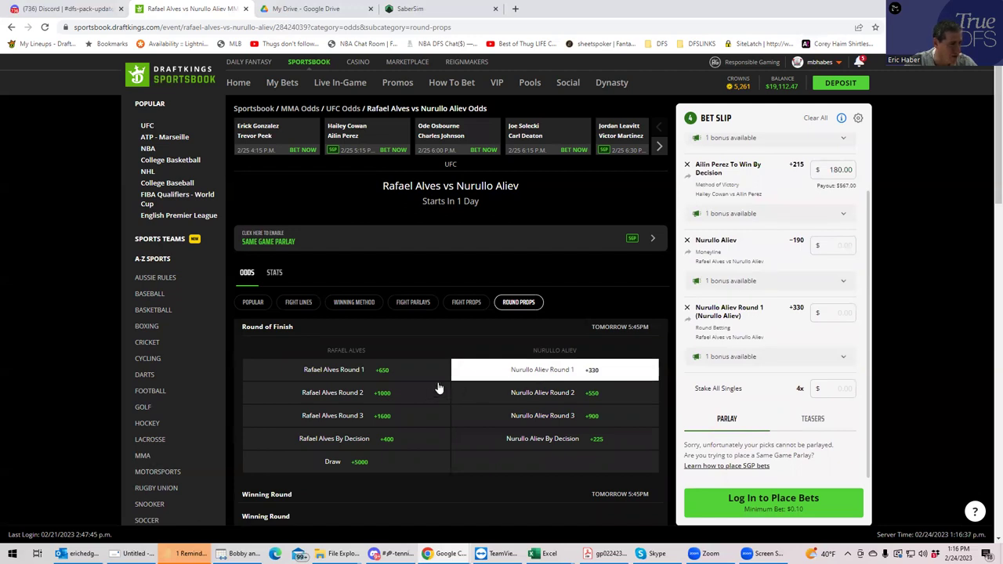
pyautogui.click(836, 248)
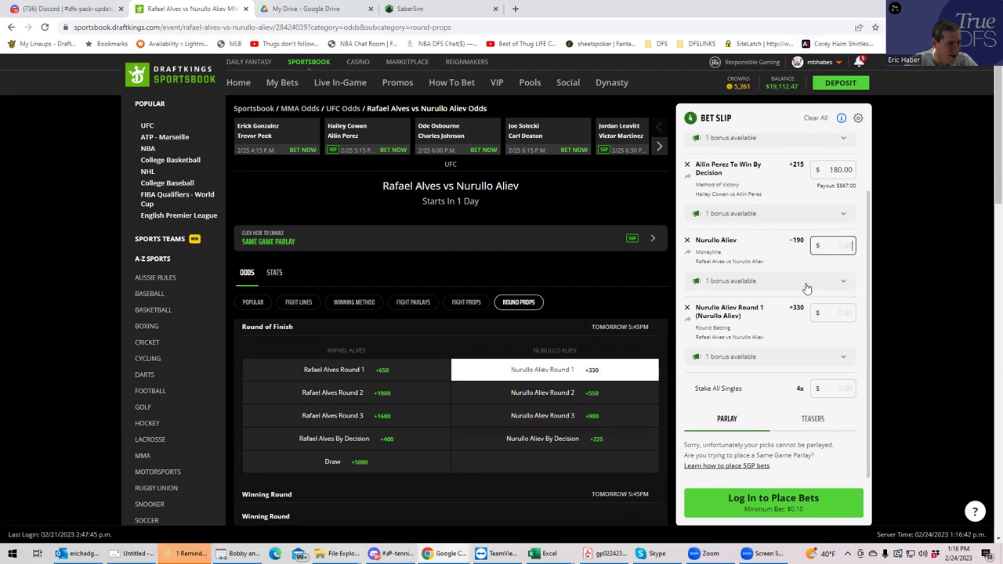
pyautogui.click(688, 240)
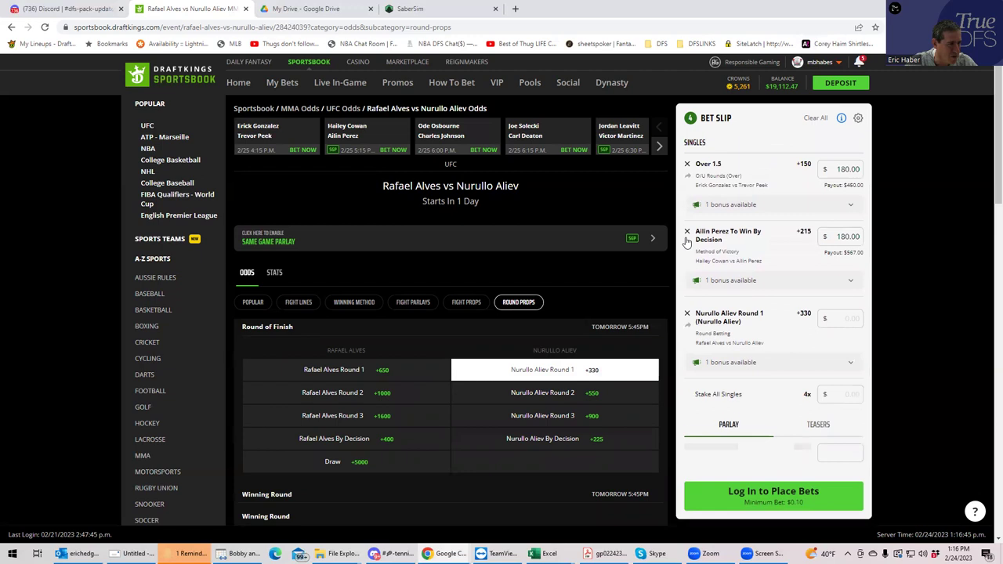
pyautogui.click(841, 312)
pyautogui.write('180')
pyautogui.press('Return')
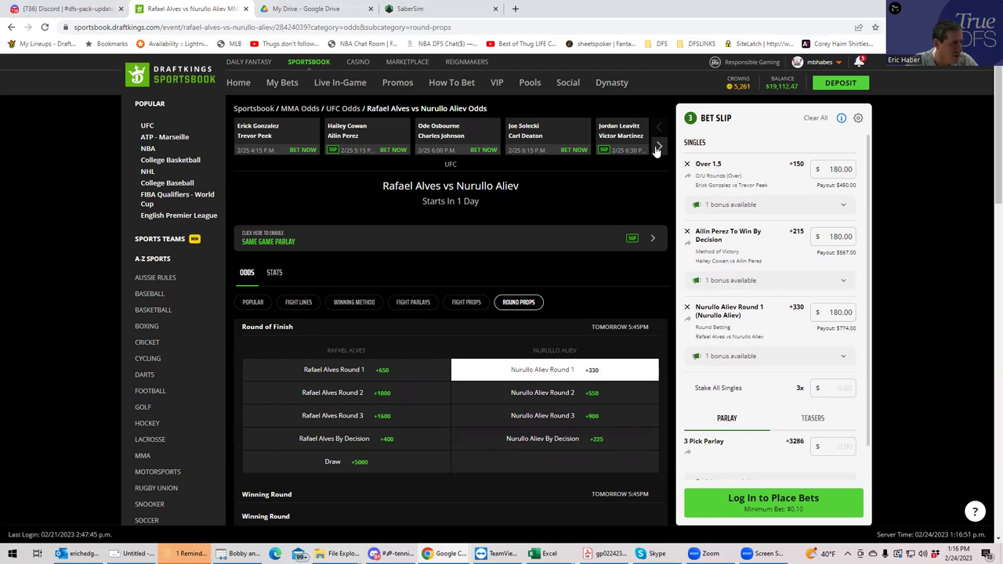
pyautogui.click(444, 142)
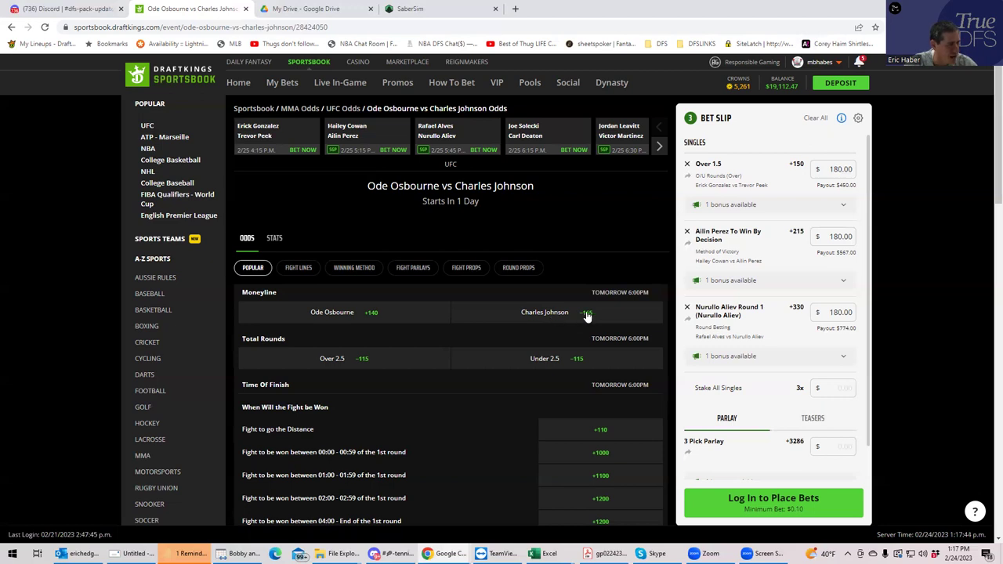
# Stake $180 on Ode Osbourne's moneyline (+140), then open the Solecki vs Deaton fight
pyautogui.click(342, 321)
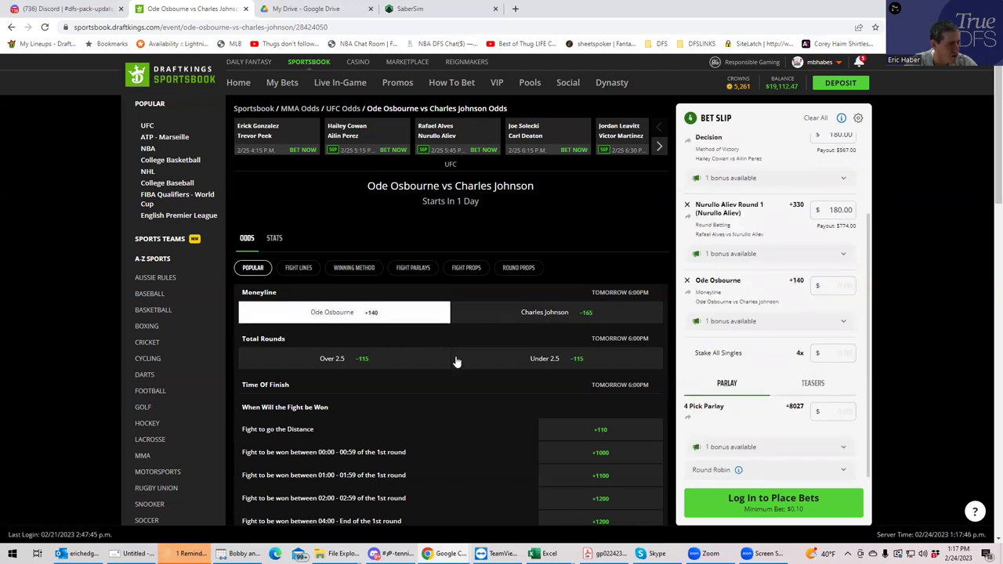
pyautogui.click(832, 283)
pyautogui.write('180')
pyautogui.click(825, 326)
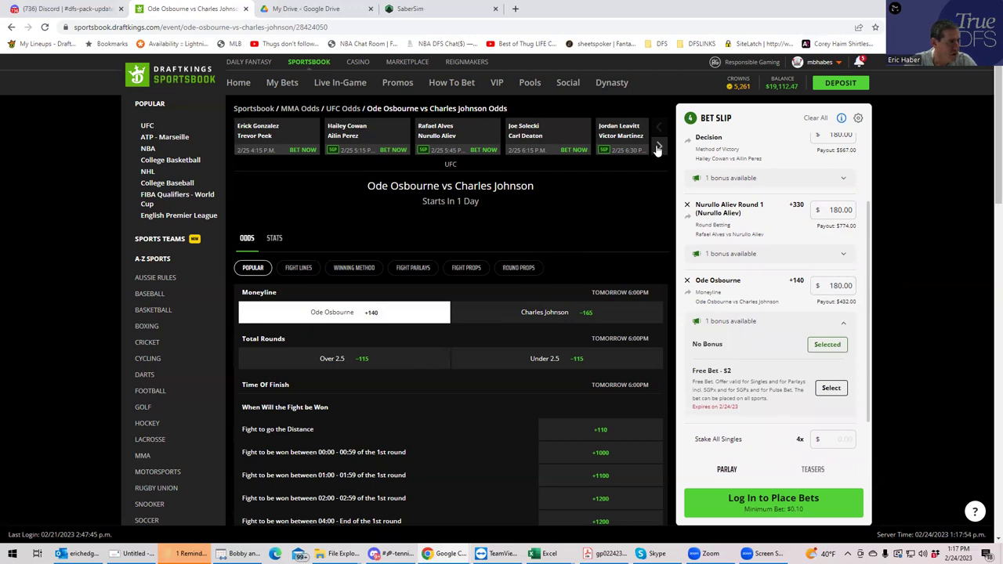
pyautogui.click(555, 137)
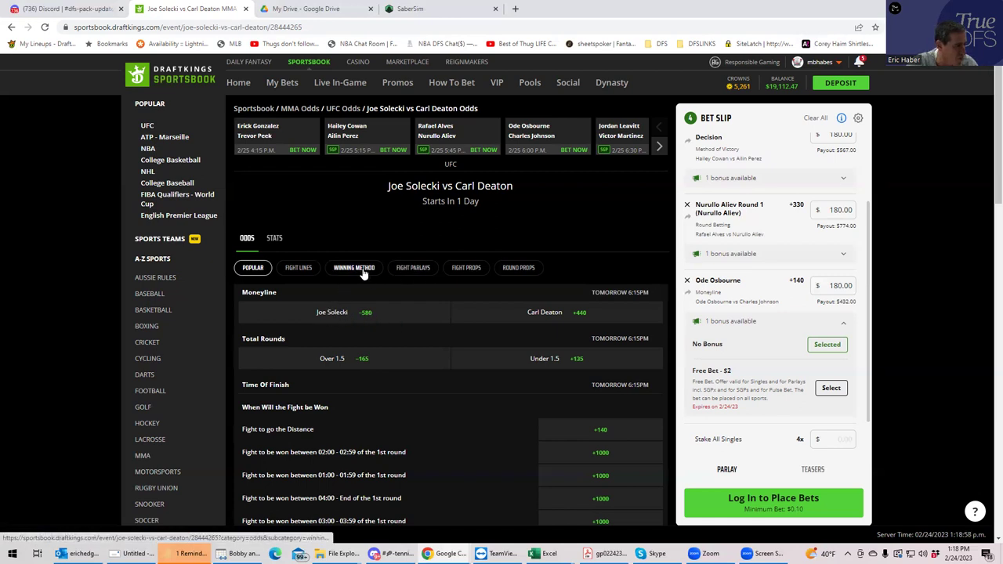
# Add Joe Solecki Round 1 (+200) from Round Props with a $180 stake, paying $540
pyautogui.click(530, 271)
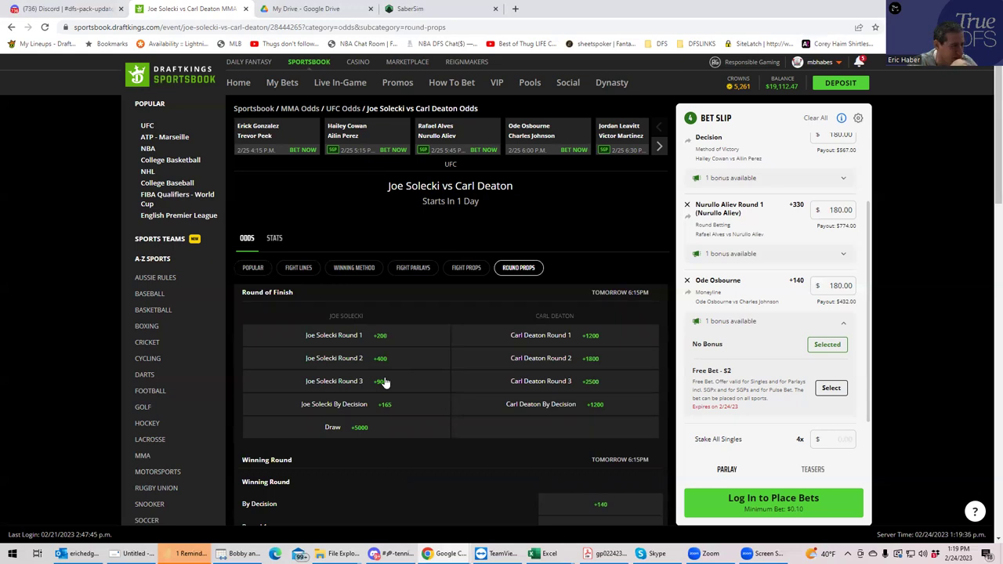
pyautogui.click(333, 338)
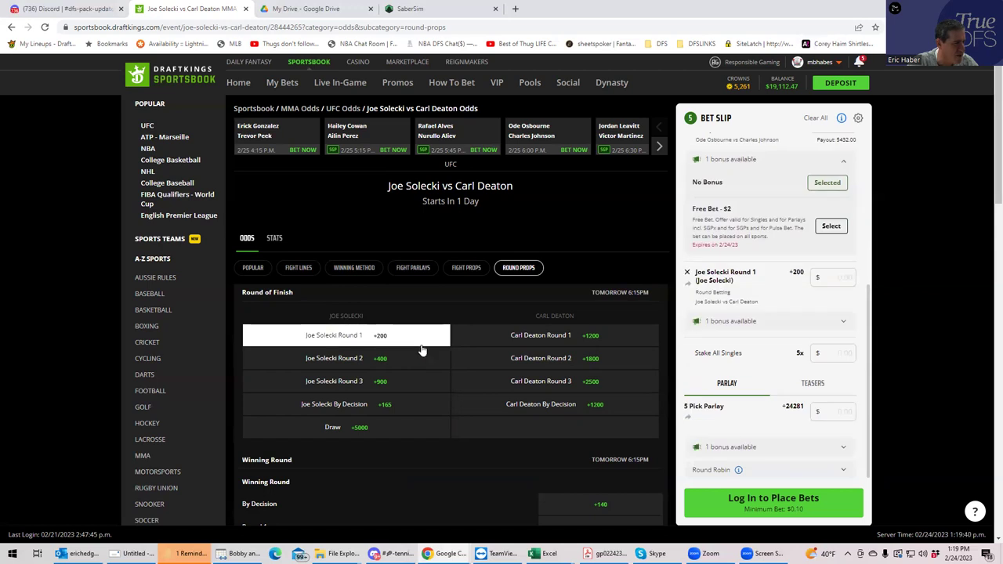
pyautogui.click(824, 277)
pyautogui.write('1')
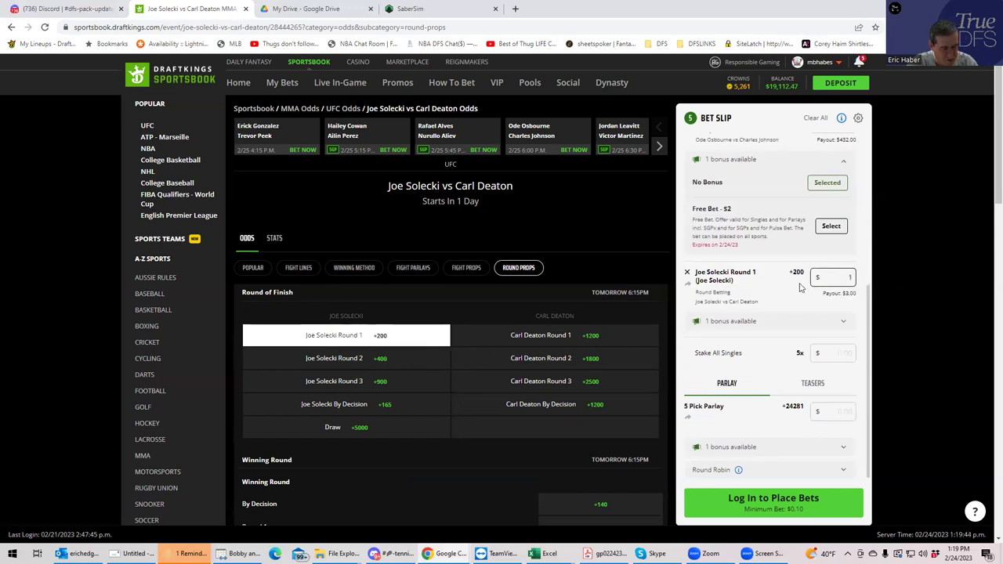
pyautogui.write('80')
pyautogui.press('Tab')
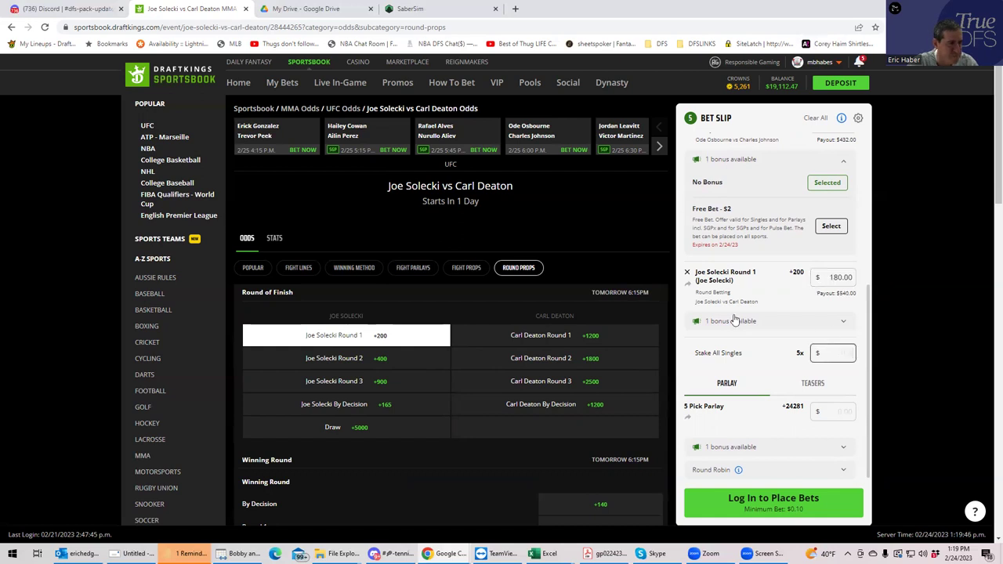
pyautogui.moveTo(867, 295); pyautogui.dragTo(870, 130)
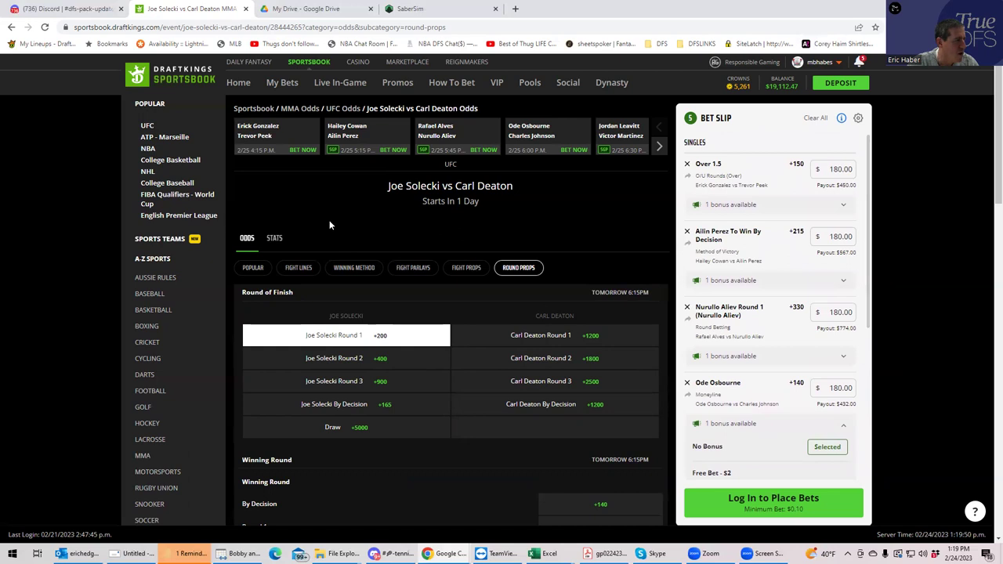
# Open the Jordan Leavitt vs Victor Martinez odds and switch to its Round Props markets
pyautogui.click(617, 134)
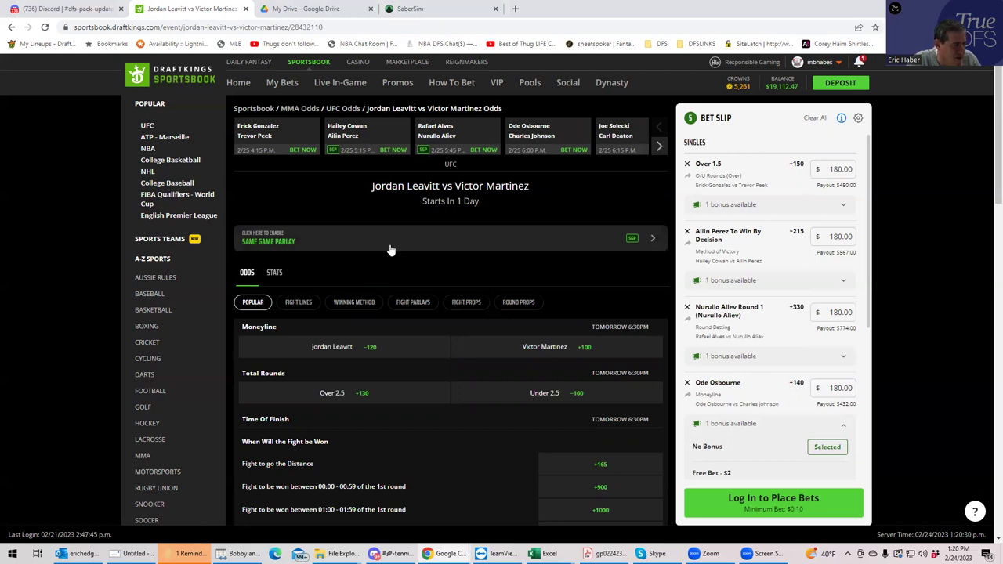
pyautogui.click(333, 351)
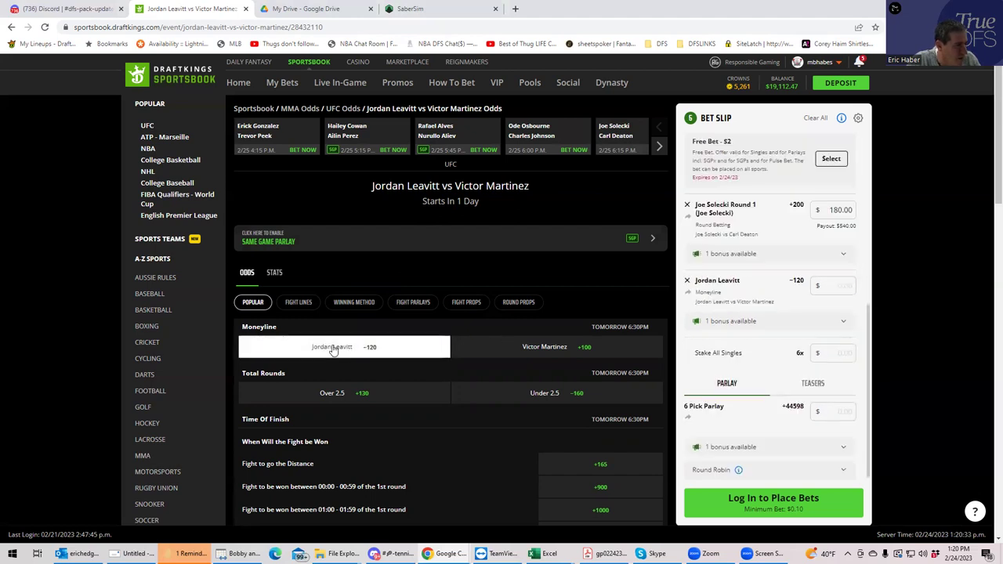
pyautogui.click(334, 350)
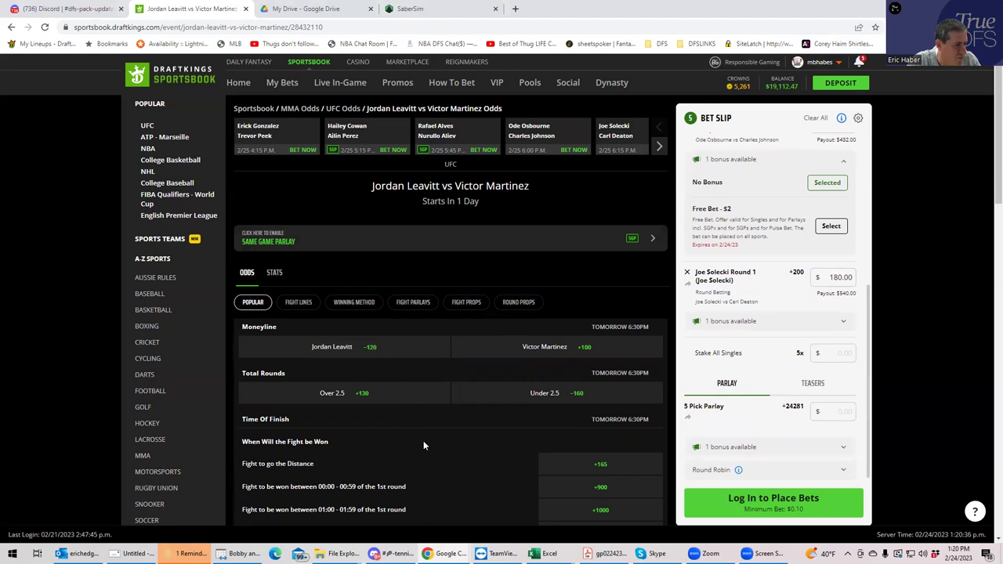
pyautogui.scroll(-2, 425, 448)
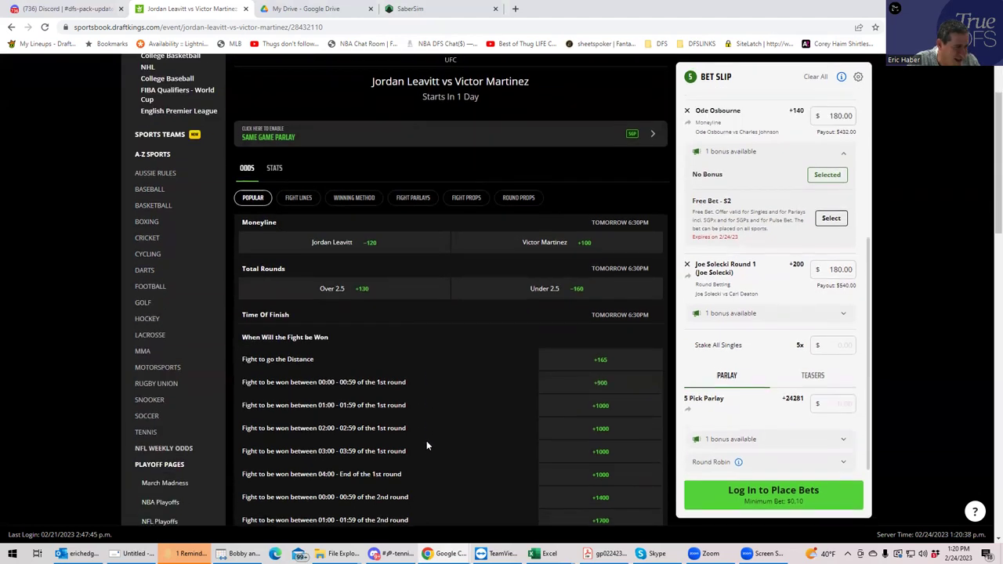
pyautogui.scroll(2, 414, 389)
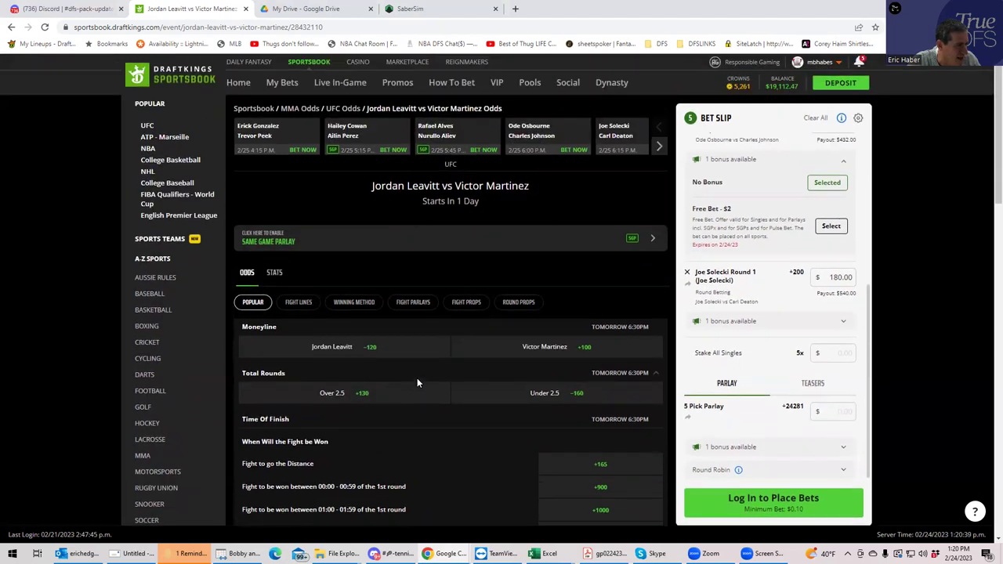
pyautogui.click(307, 308)
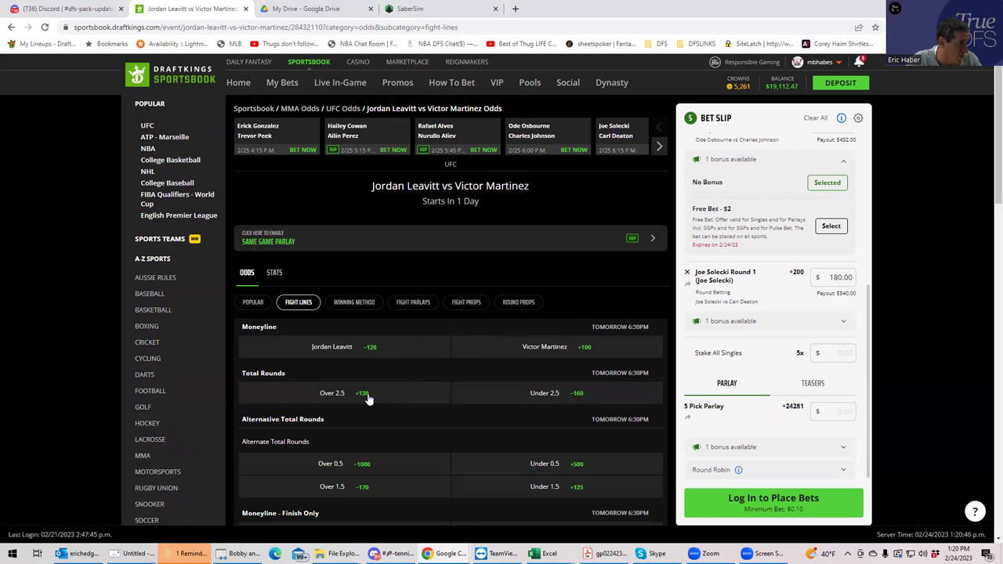
pyautogui.click(502, 305)
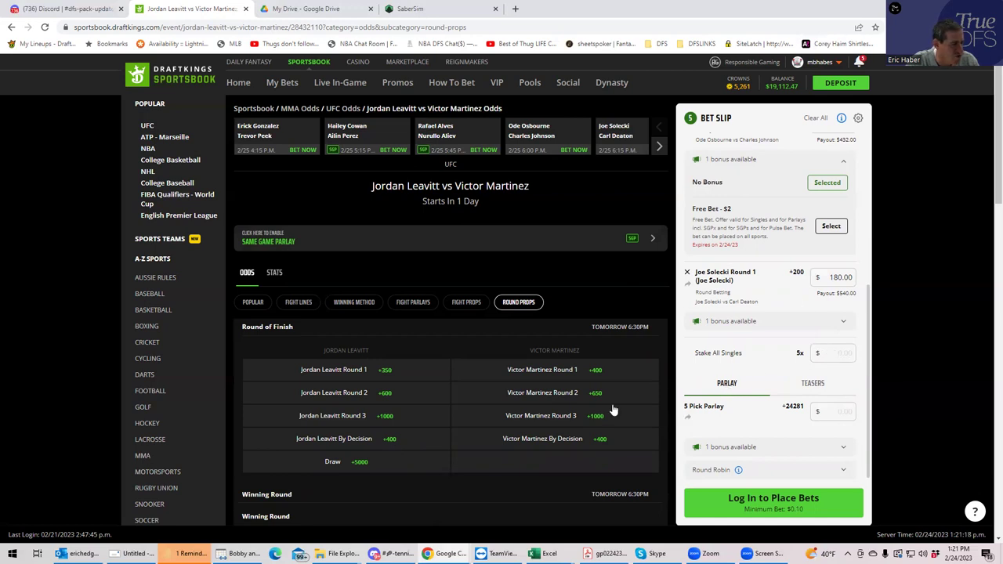
# Add Jordan Leavitt By Decision (+400) with a $180 stake, paying $900
pyautogui.click(368, 440)
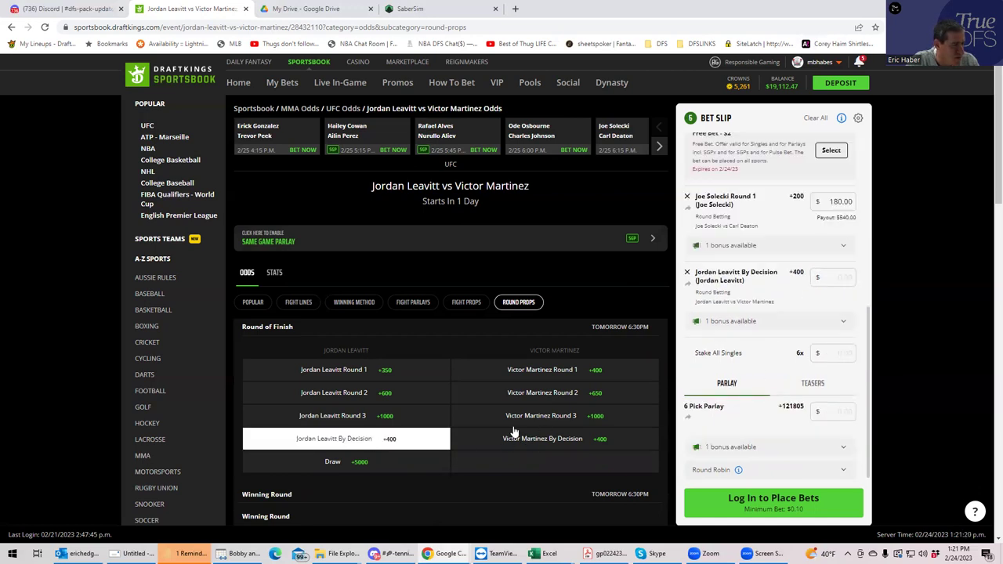
pyautogui.click(833, 278)
pyautogui.write('180')
pyautogui.click(827, 330)
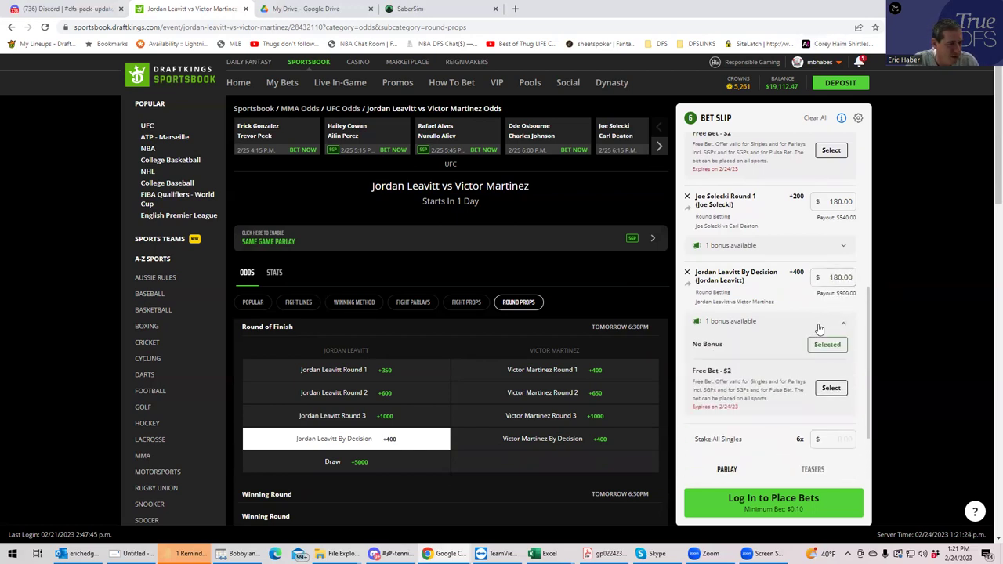
pyautogui.click(658, 146)
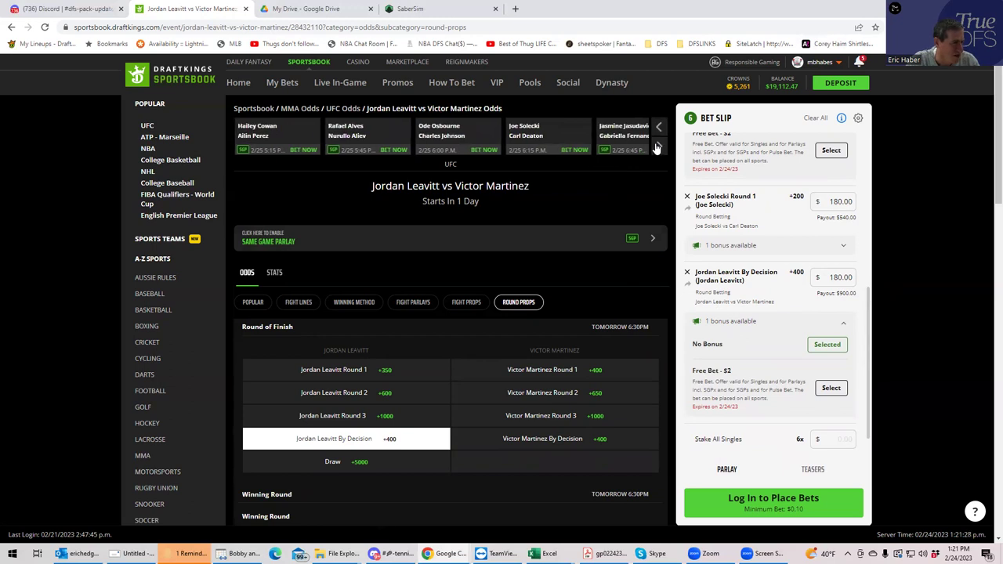
pyautogui.click(657, 146)
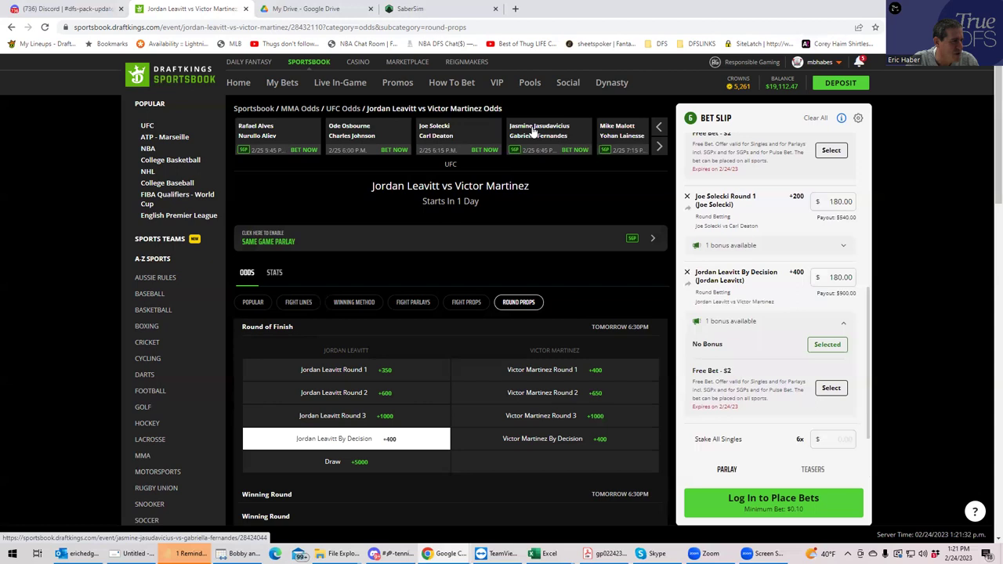
# Stake $180 on Jasmine Jasudavicius's moneyline (+105) versus Gabriella Fernandes, paying $369
pyautogui.click(533, 130)
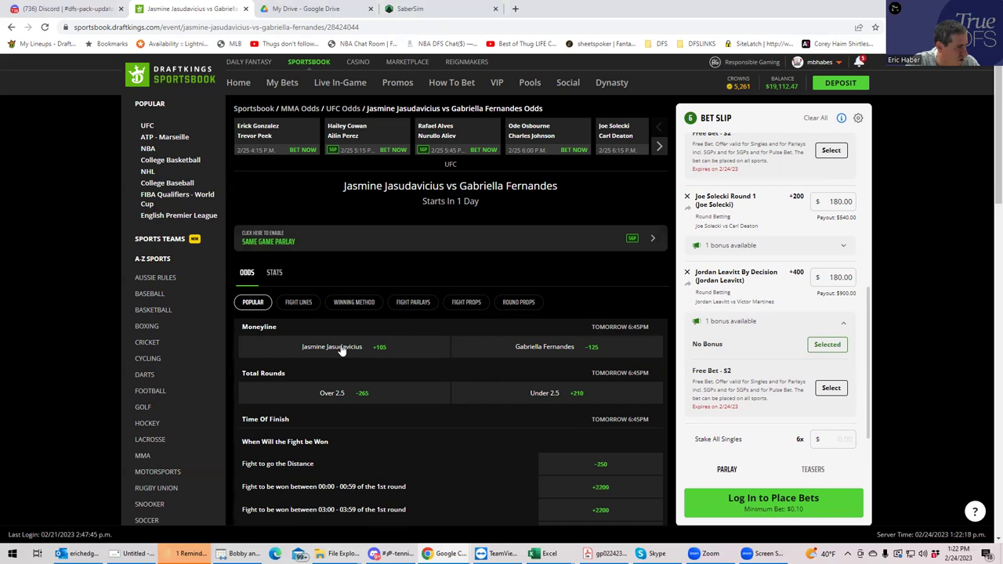
pyautogui.click(341, 350)
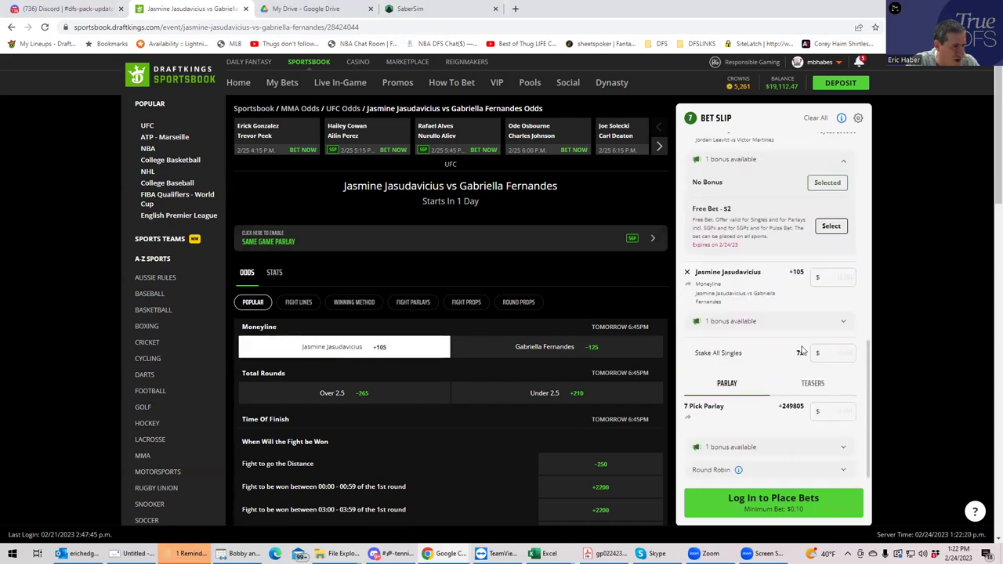
pyautogui.click(832, 279)
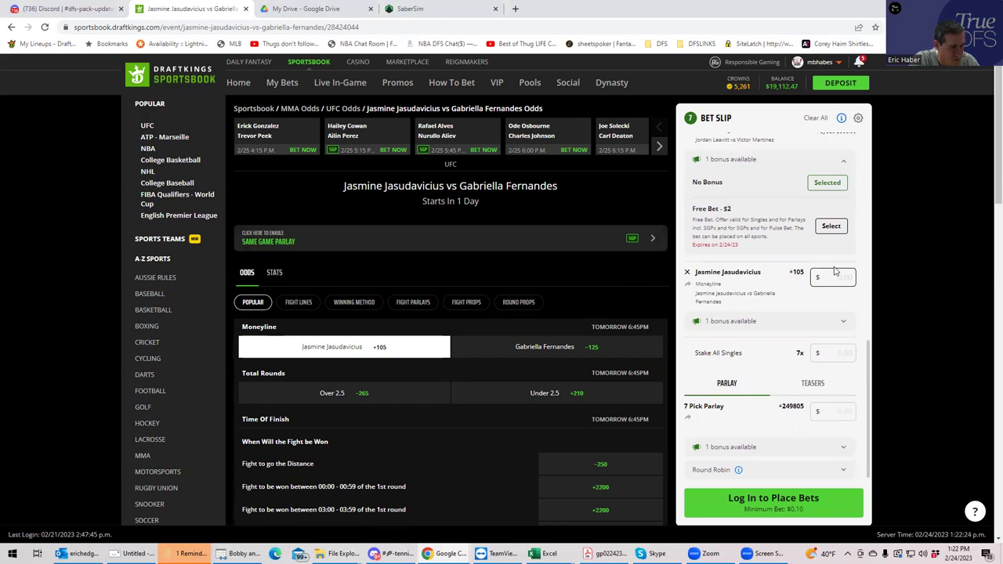
pyautogui.write('180')
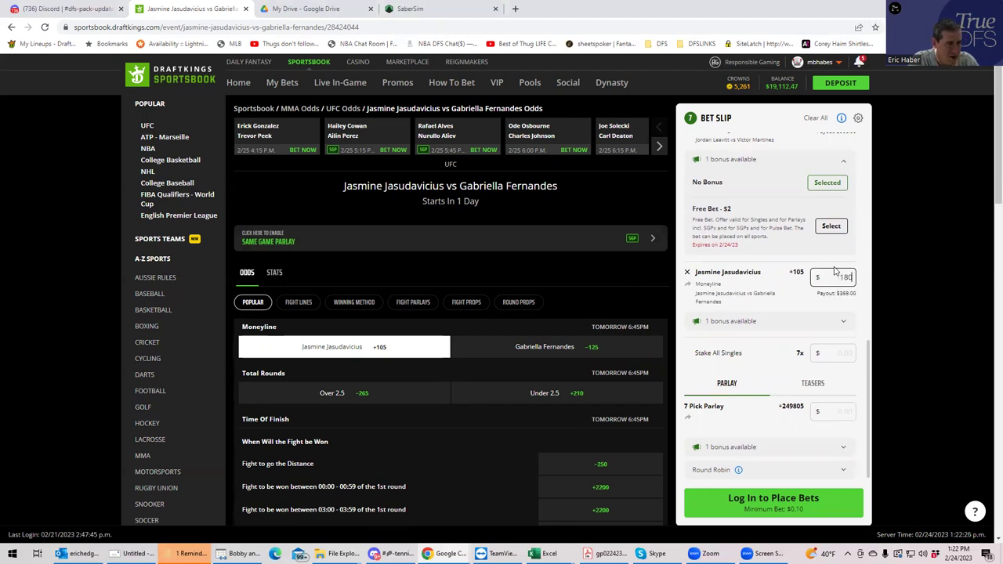
pyautogui.click(804, 330)
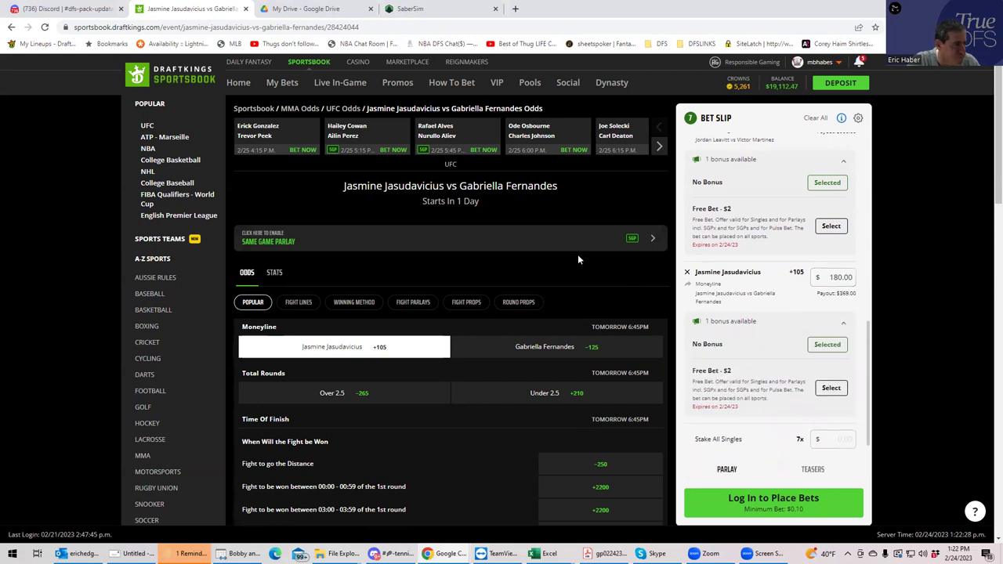
pyautogui.click(660, 146)
pyautogui.click(660, 149)
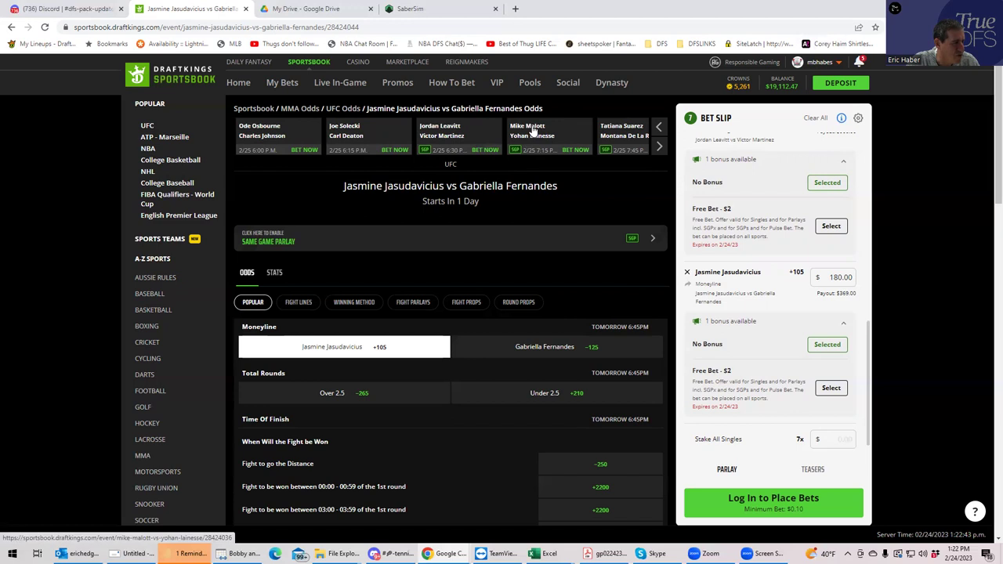
# From the Malott vs Lainesse Round Props, add Mike Malott By Decision (+450) at $180
pyautogui.click(533, 134)
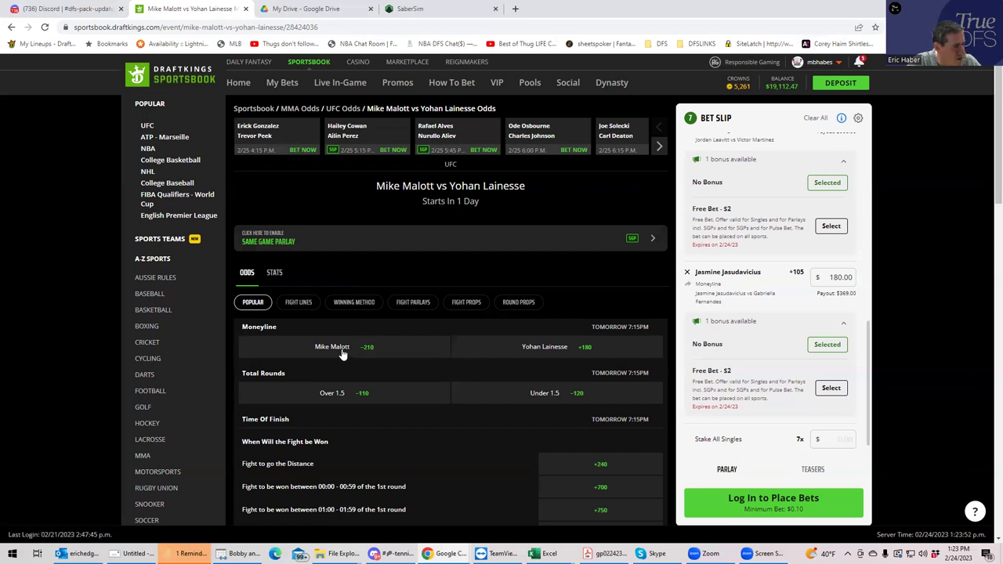
pyautogui.click(458, 304)
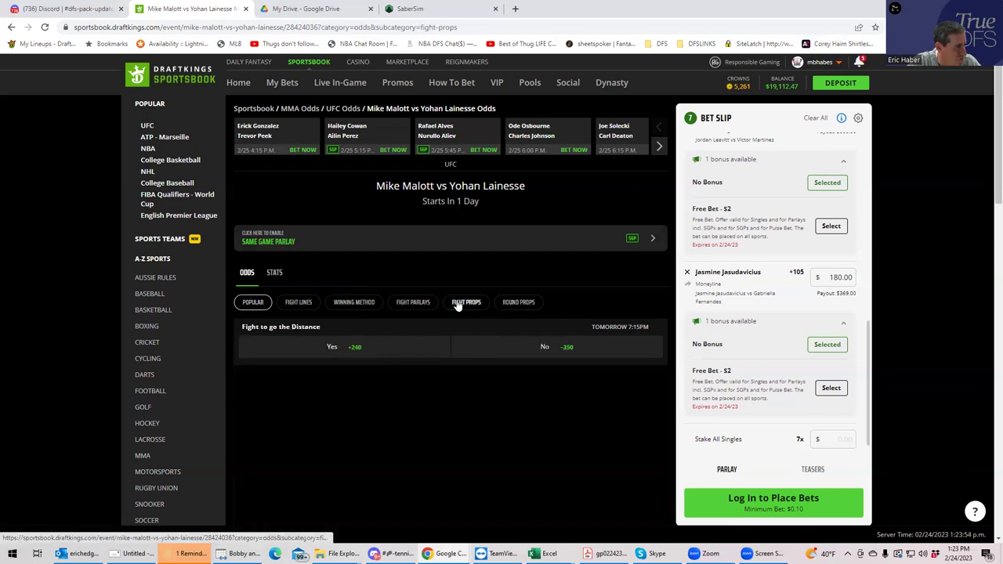
pyautogui.click(511, 303)
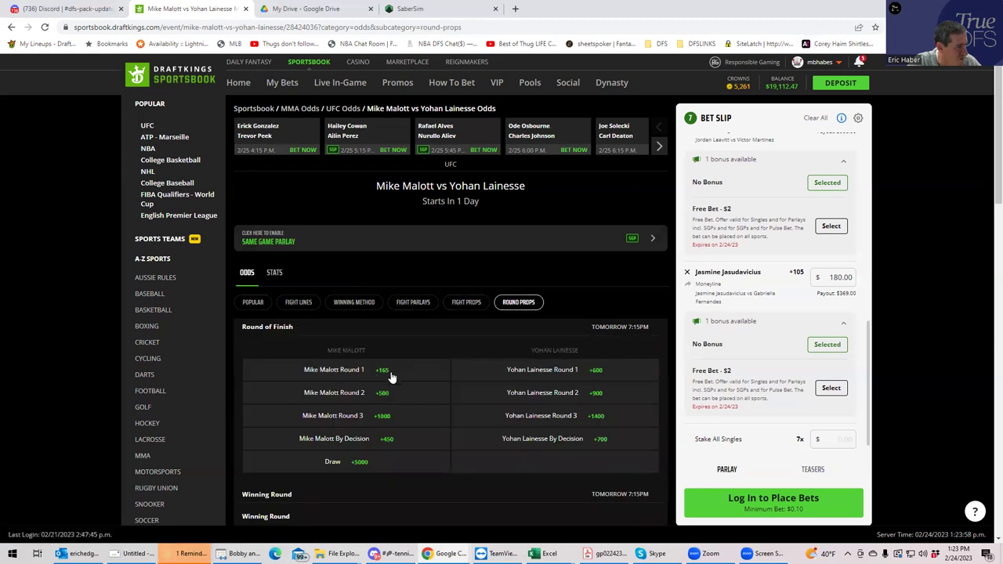
pyautogui.click(348, 440)
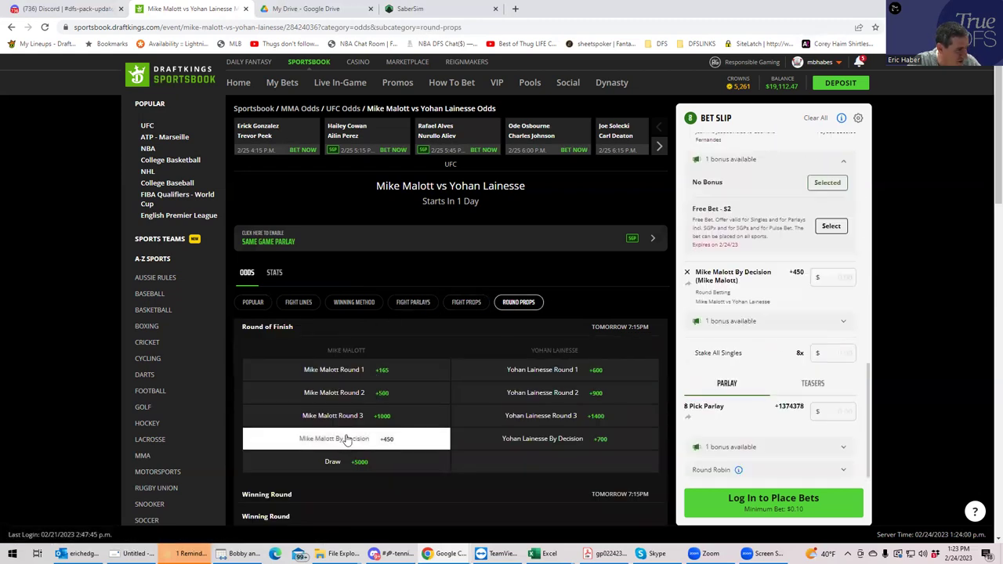
pyautogui.click(828, 279)
pyautogui.write('180')
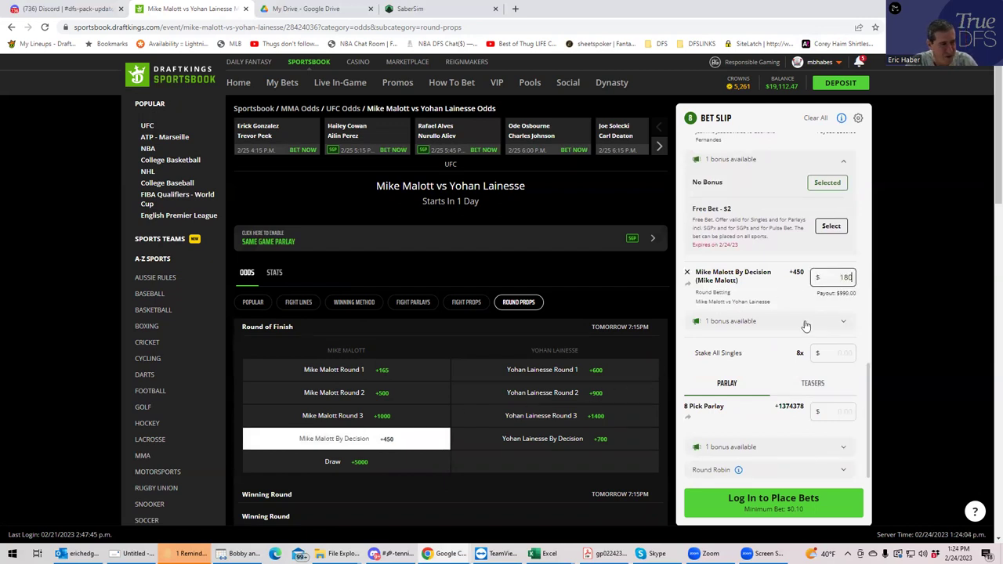
pyautogui.click(805, 322)
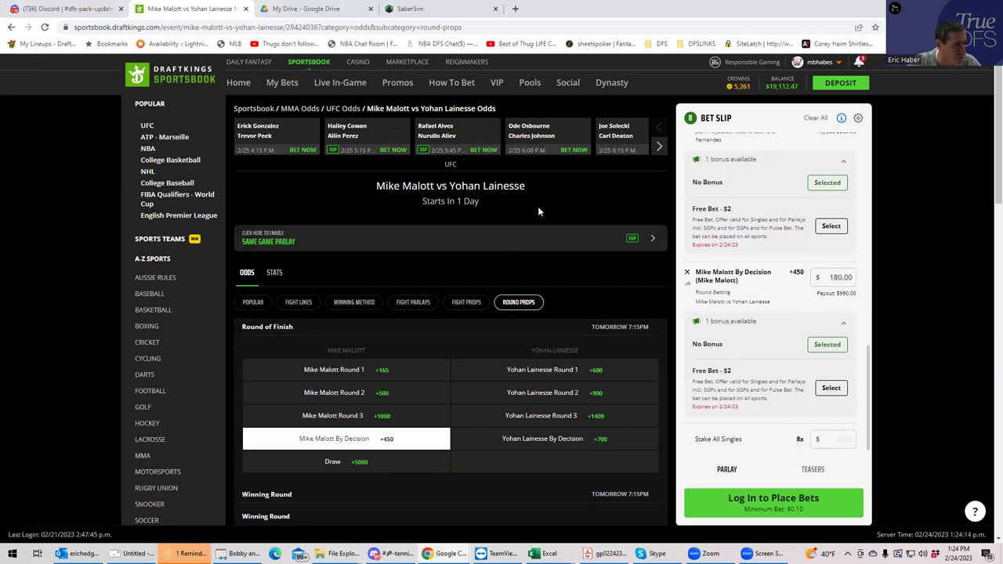
# Advance the fight carousel four cards and open the Tatiana Suarez vs Montana De La Rosa odds page
pyautogui.click(659, 145)
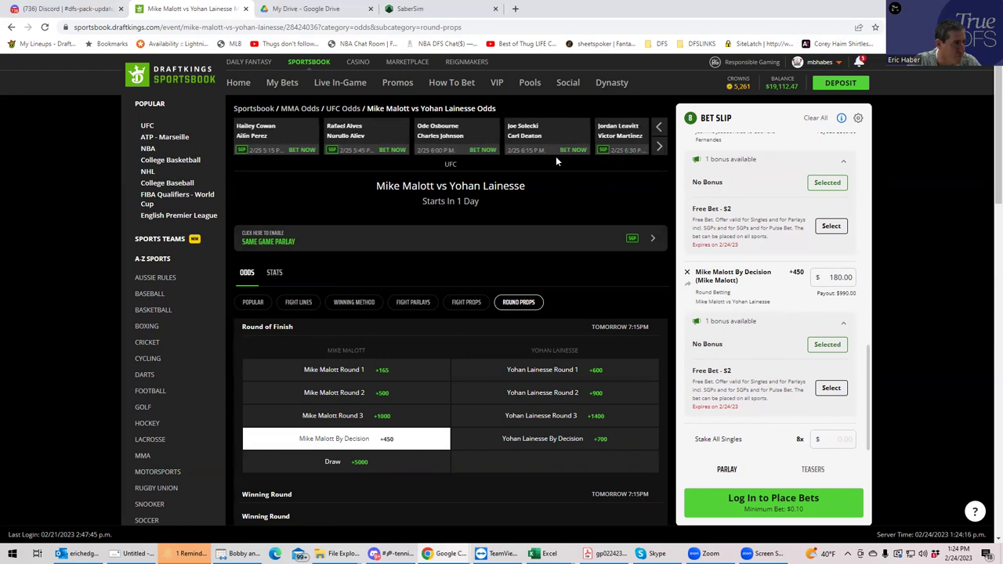
pyautogui.click(659, 147)
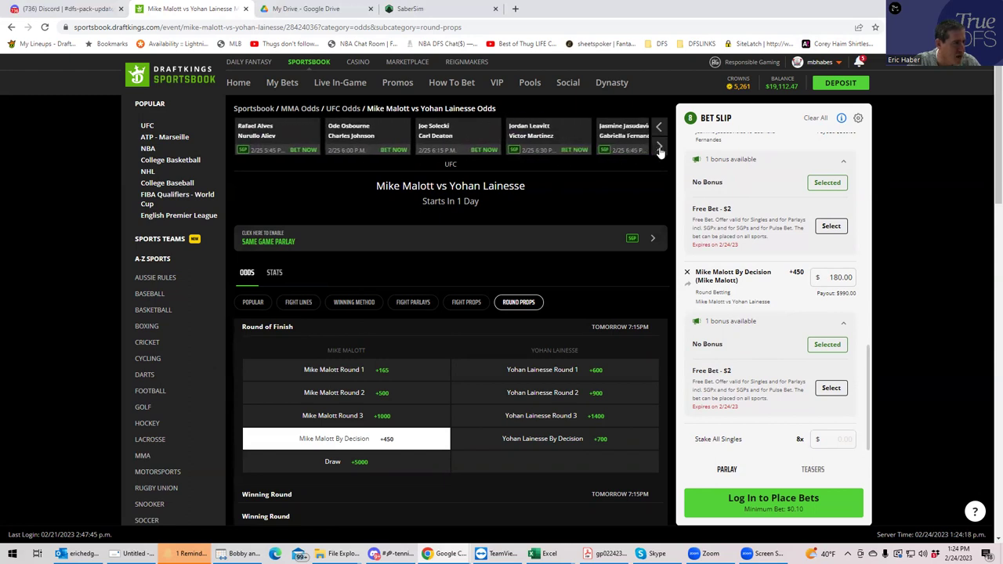
pyautogui.click(660, 148)
pyautogui.click(657, 148)
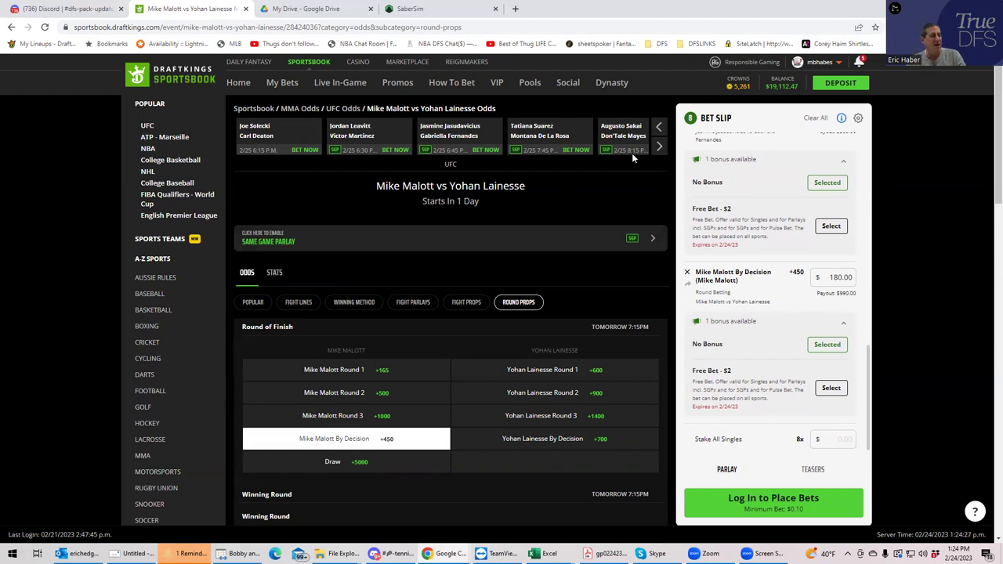
pyautogui.click(535, 128)
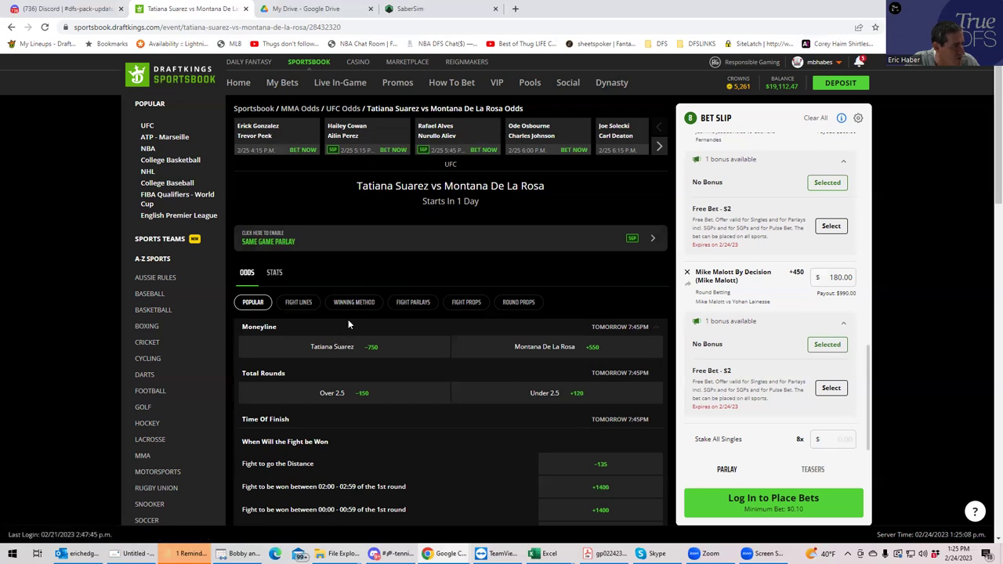
# Add Tatiana Suarez Round 1 (+300) from Round Props to the slip with a $180 stake
pyautogui.click(510, 306)
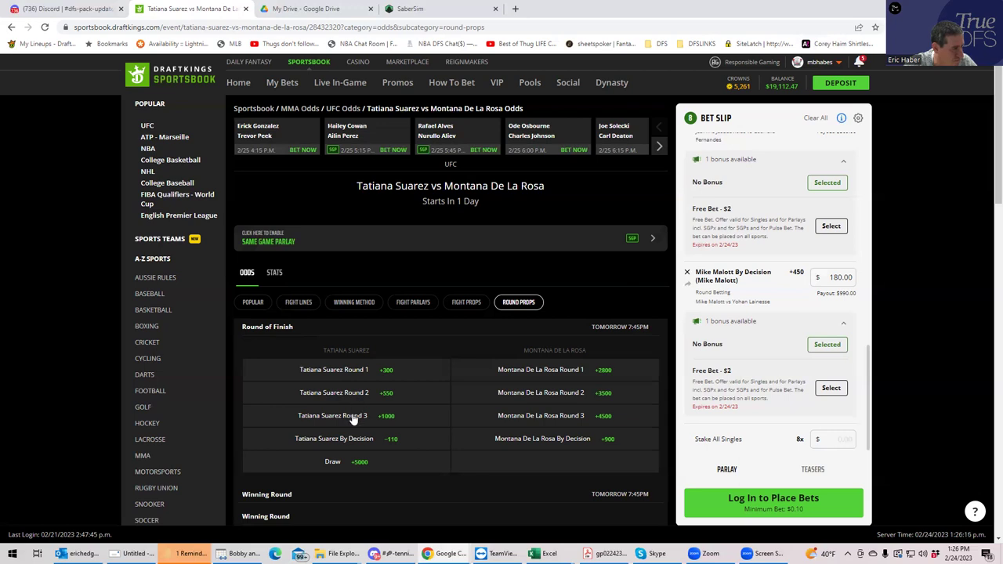
pyautogui.click(341, 372)
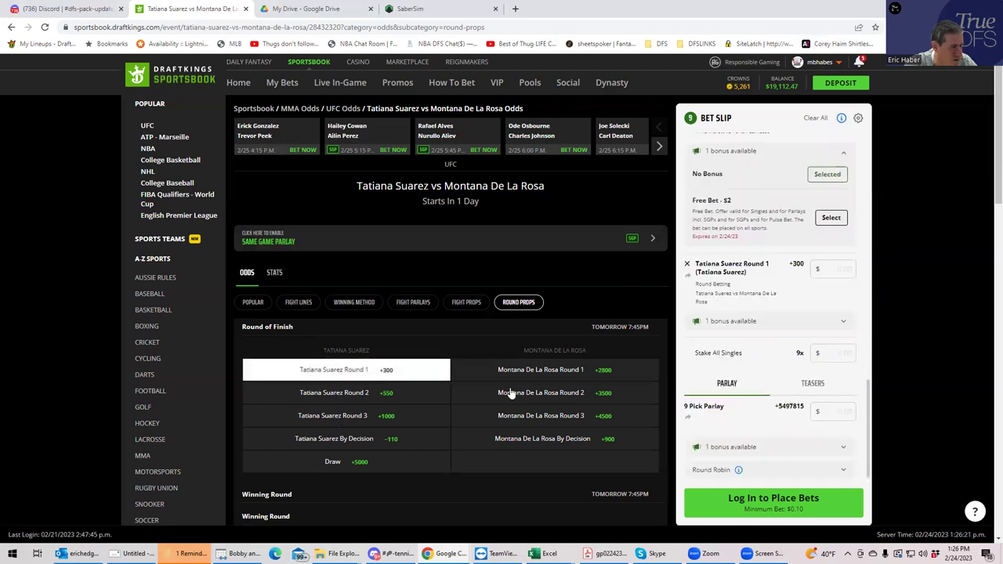
pyautogui.click(841, 266)
pyautogui.write('180')
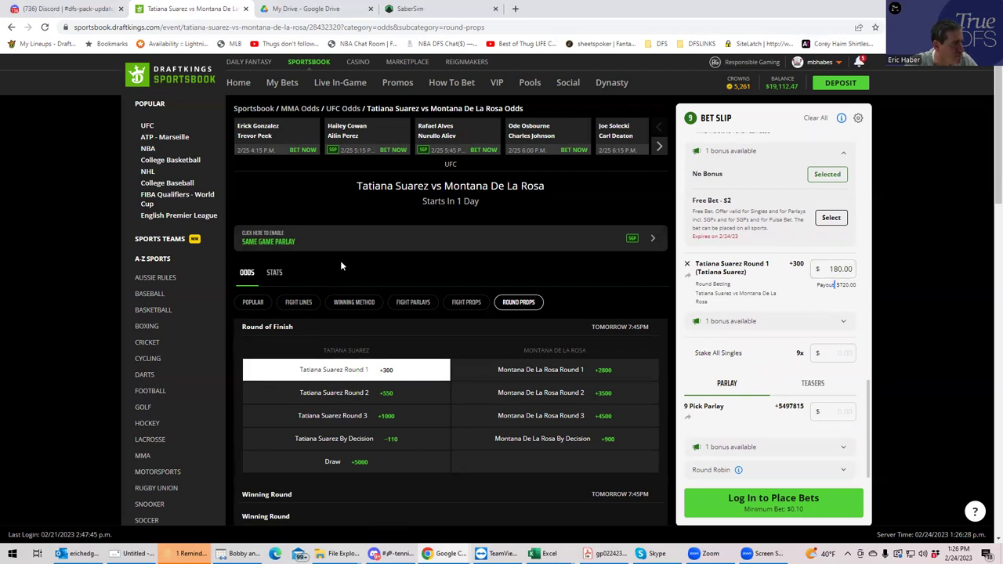
# Advance the upcoming UFC fights carousel five cards until Augusto Sakai vs Don'Tale Mayes appears
pyautogui.click(659, 146)
pyautogui.click(664, 149)
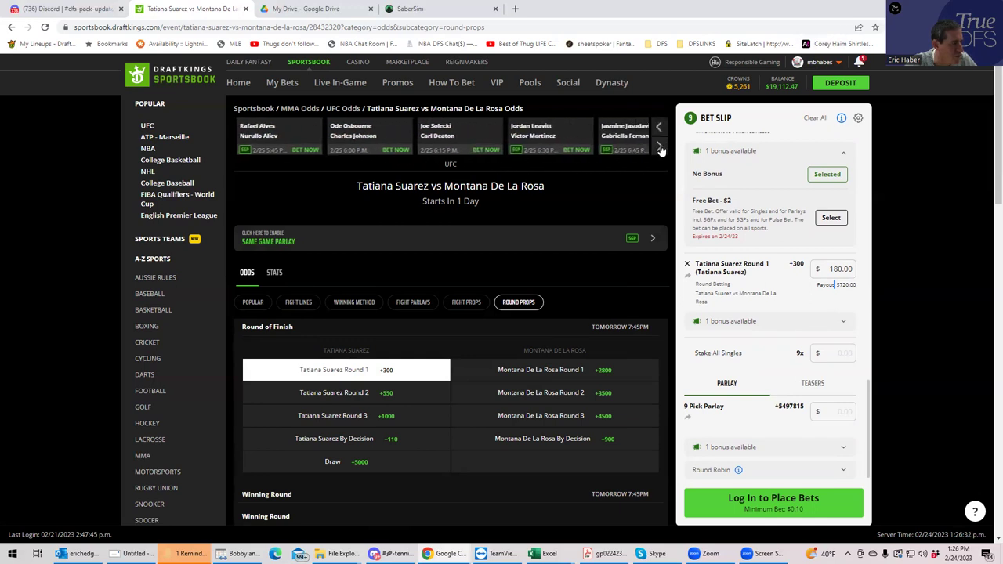
pyautogui.click(660, 151)
pyautogui.click(660, 151)
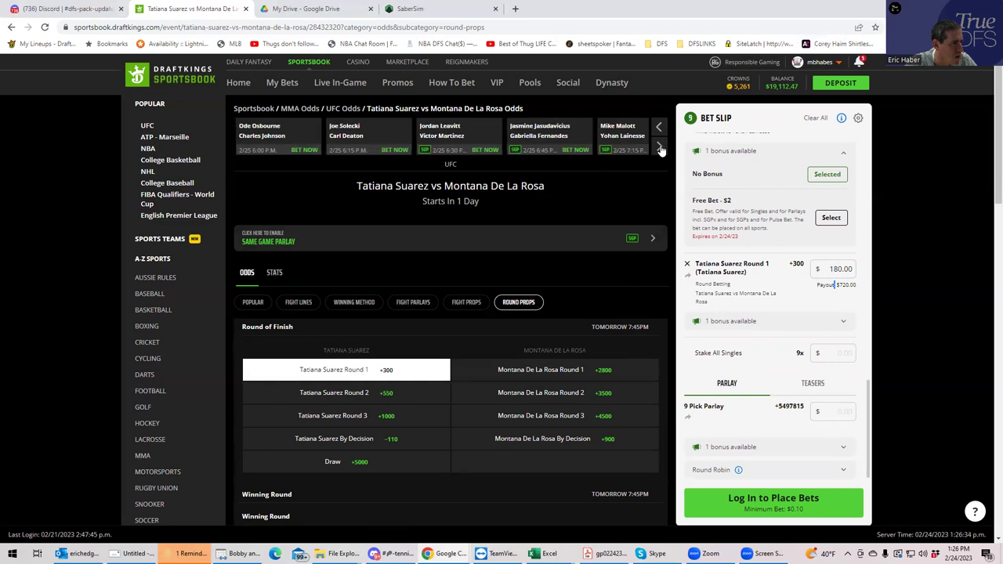
pyautogui.click(661, 151)
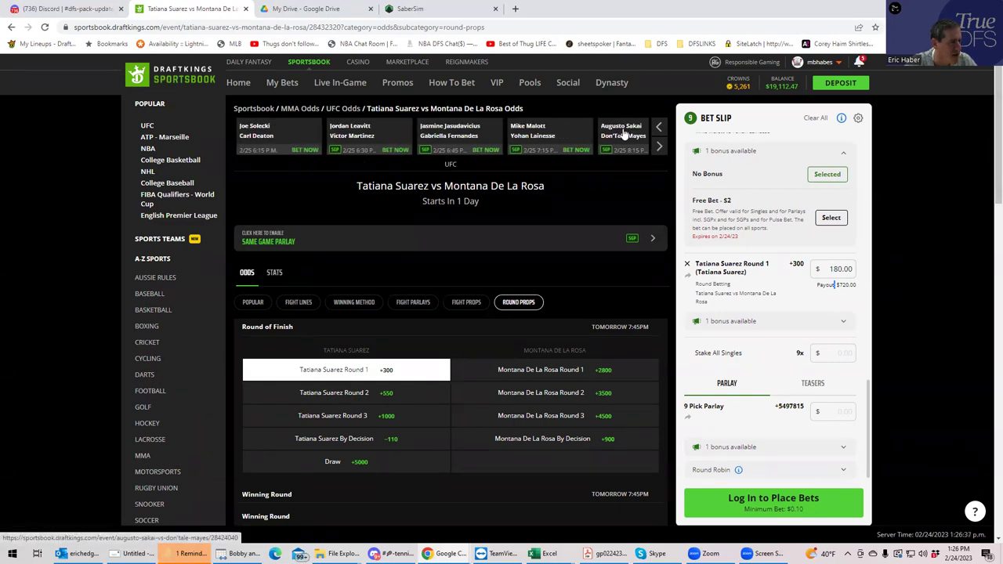
# Open the Sakai vs Mayes odds and look over Round Props, Winning Method and Fight Lines
pyautogui.click(625, 135)
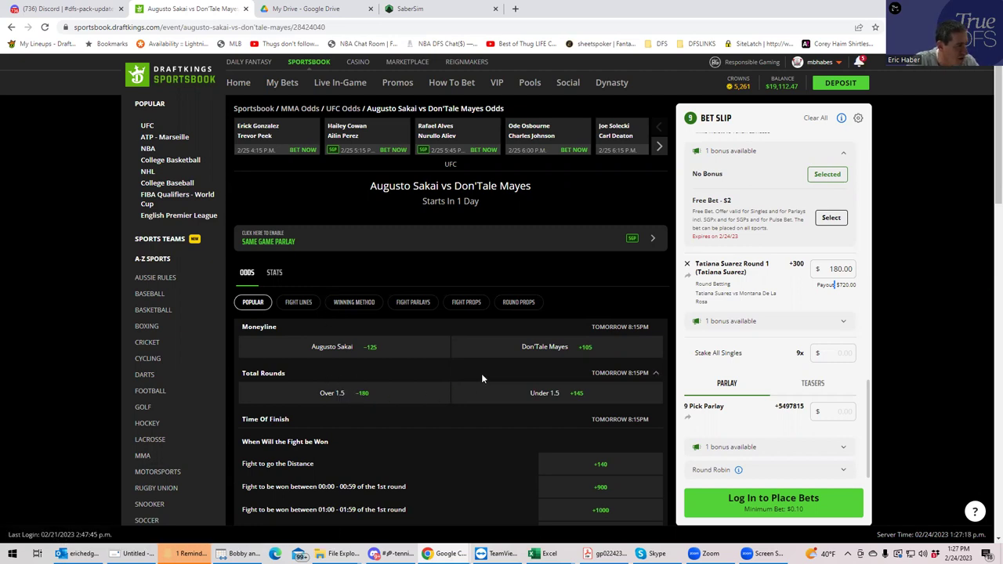
pyautogui.click(514, 305)
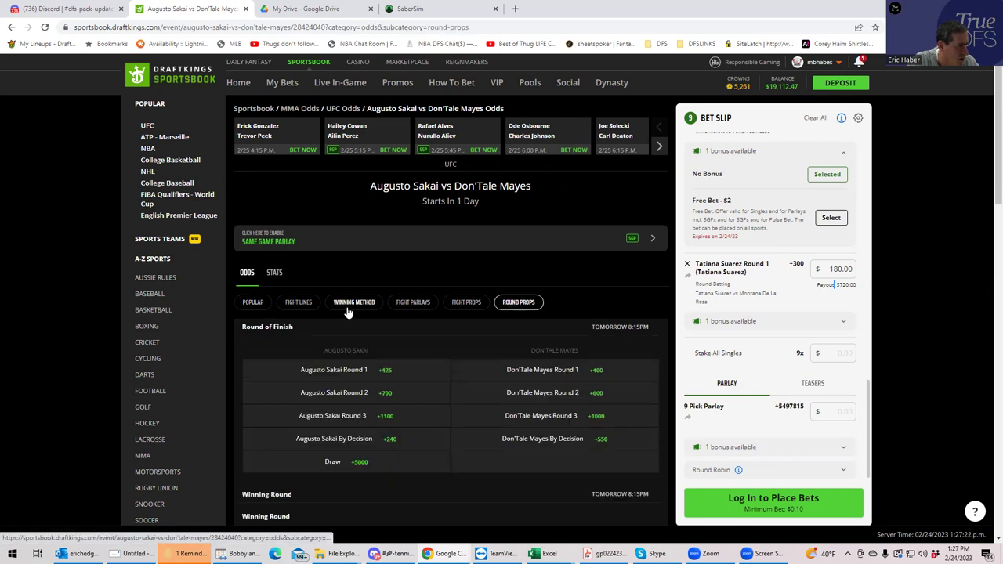
pyautogui.click(341, 307)
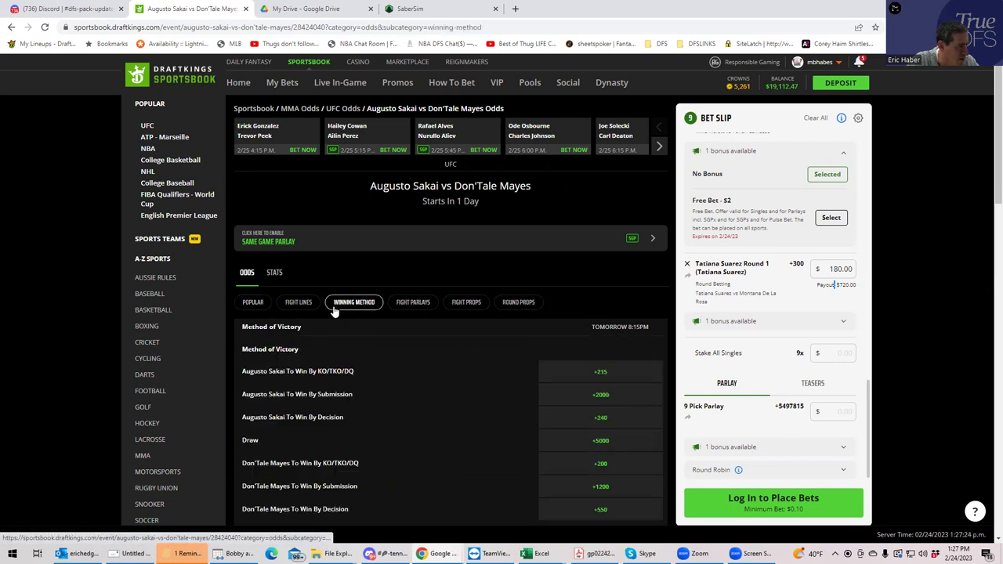
pyautogui.click(301, 306)
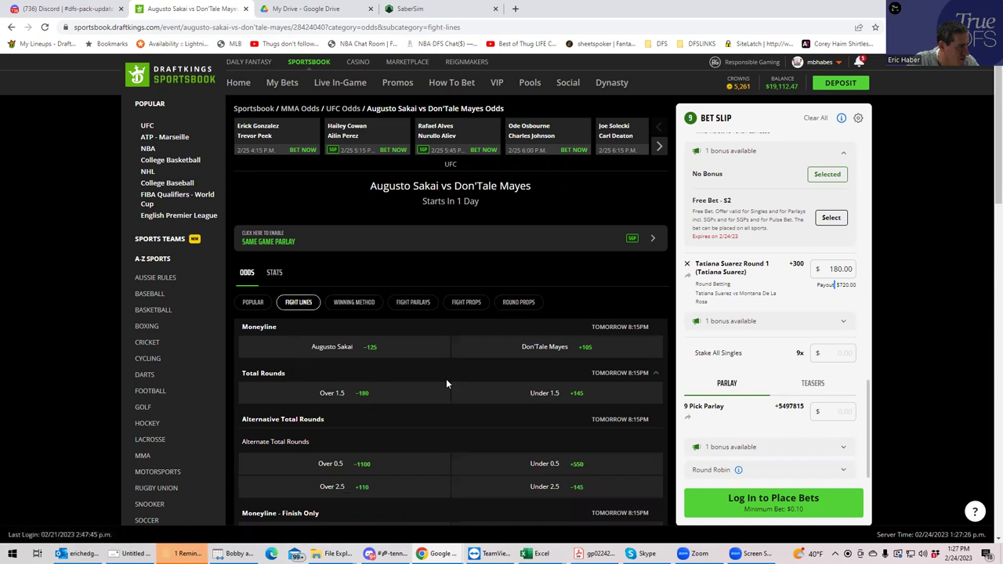
pyautogui.scroll(-2, 447, 384)
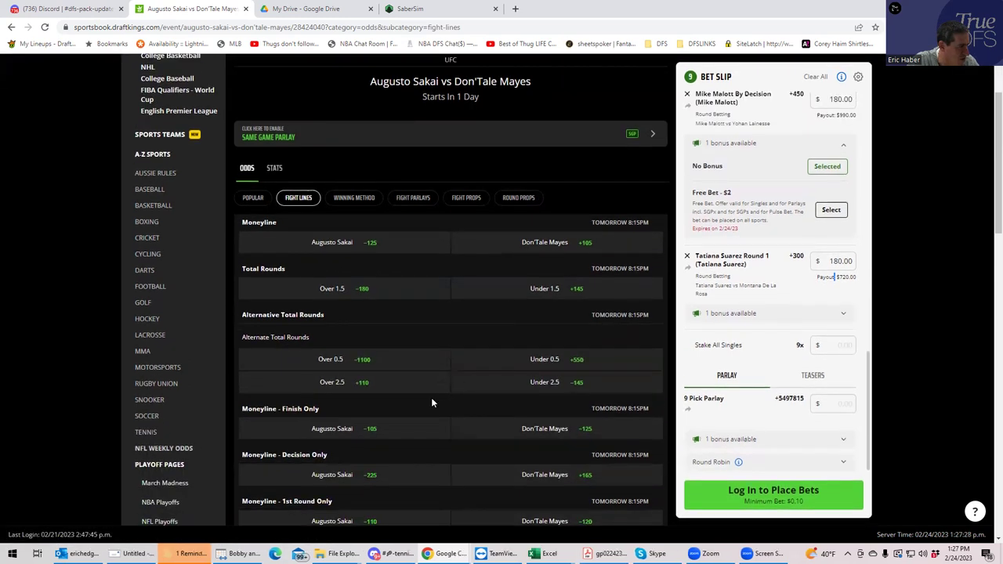
pyautogui.scroll(2, 433, 401)
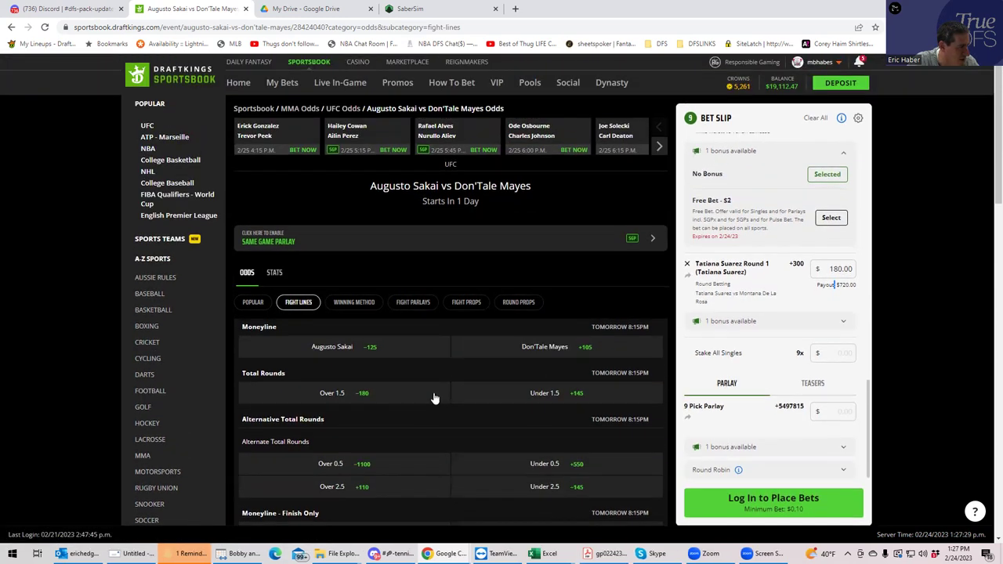
# Scroll through the Popular markets for Sakai vs Mayes
pyautogui.click(250, 308)
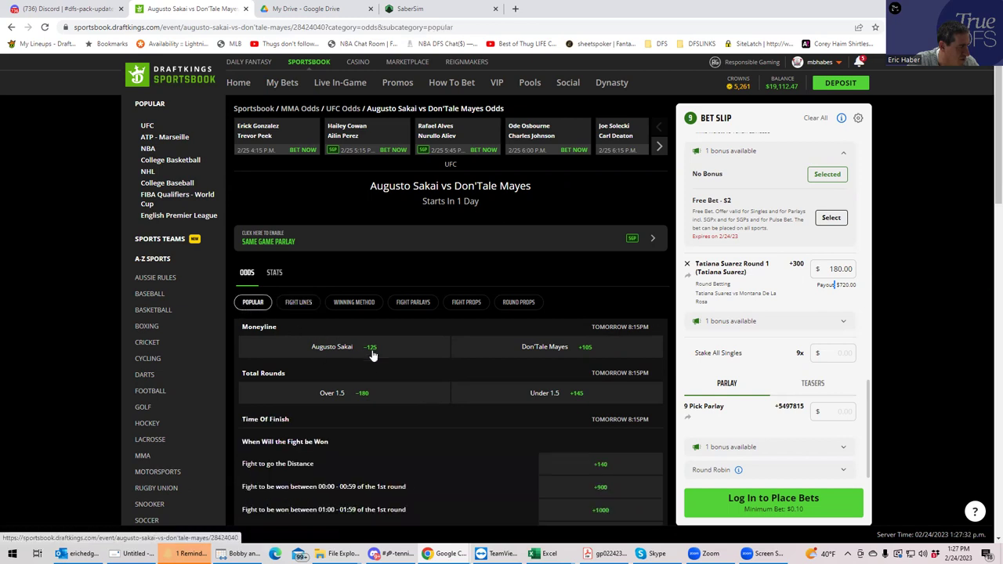
pyautogui.scroll(-2, 414, 379)
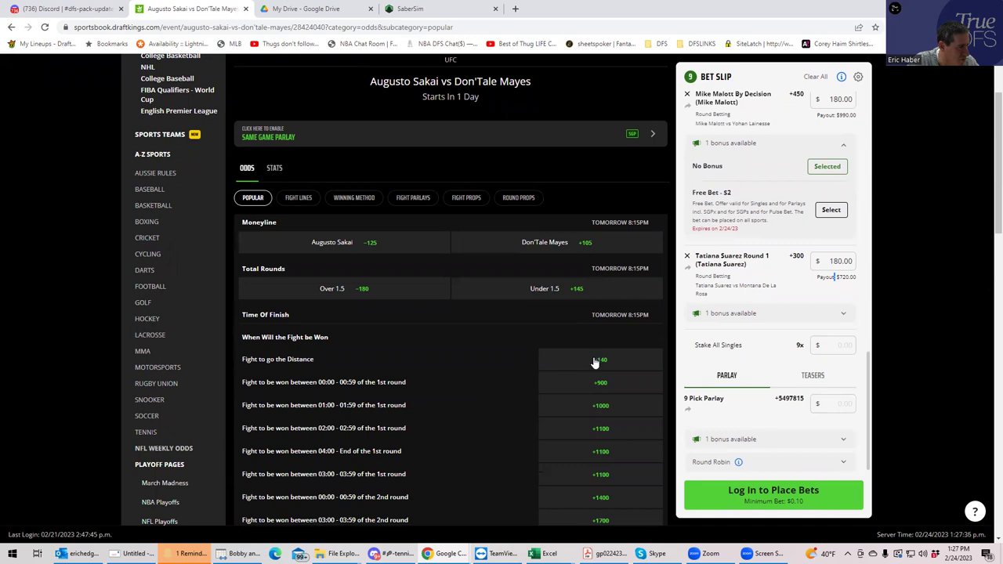
pyautogui.scroll(-4, 594, 361)
pyautogui.scroll(-2, 594, 363)
pyautogui.scroll(-2, 594, 362)
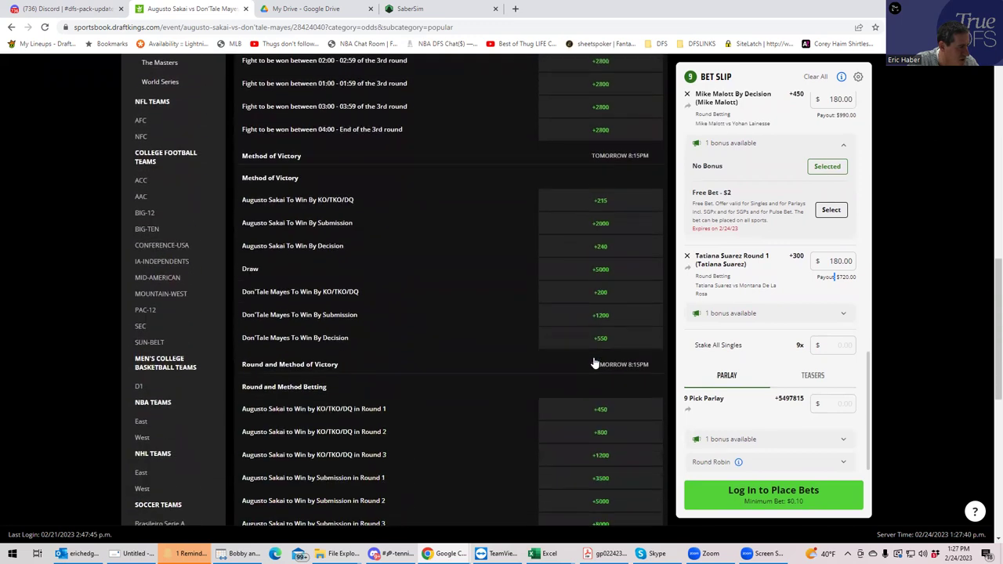
pyautogui.scroll(4, 596, 360)
pyautogui.scroll(10, 596, 352)
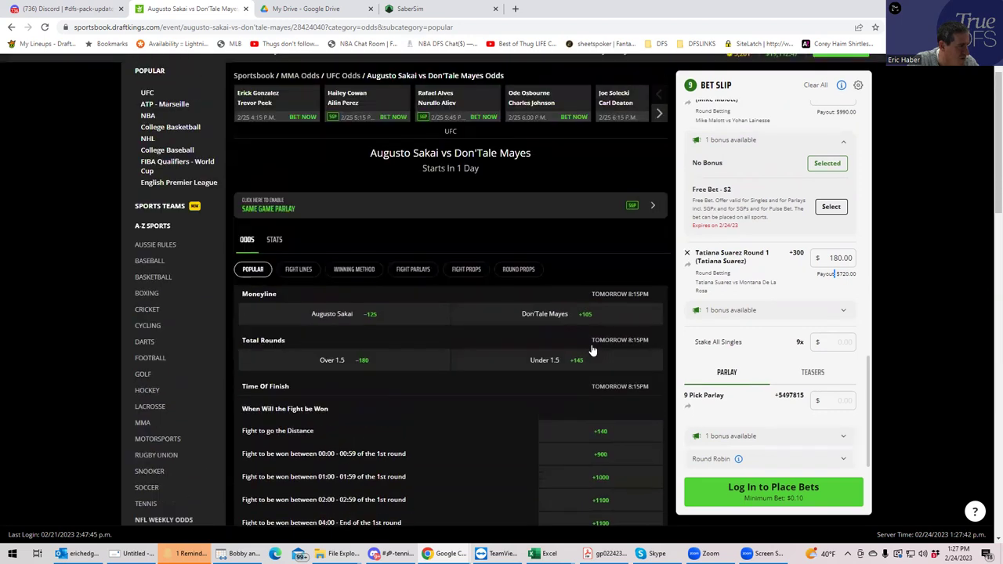
# Return to the Sakai vs Mayes Fight Lines and scroll through its markets
pyautogui.click(298, 302)
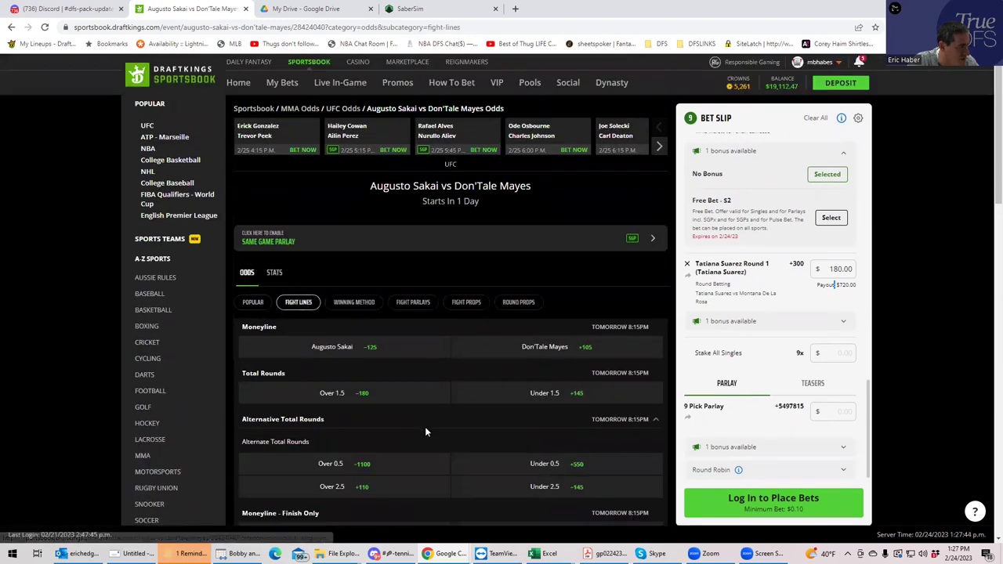
pyautogui.scroll(-3, 425, 435)
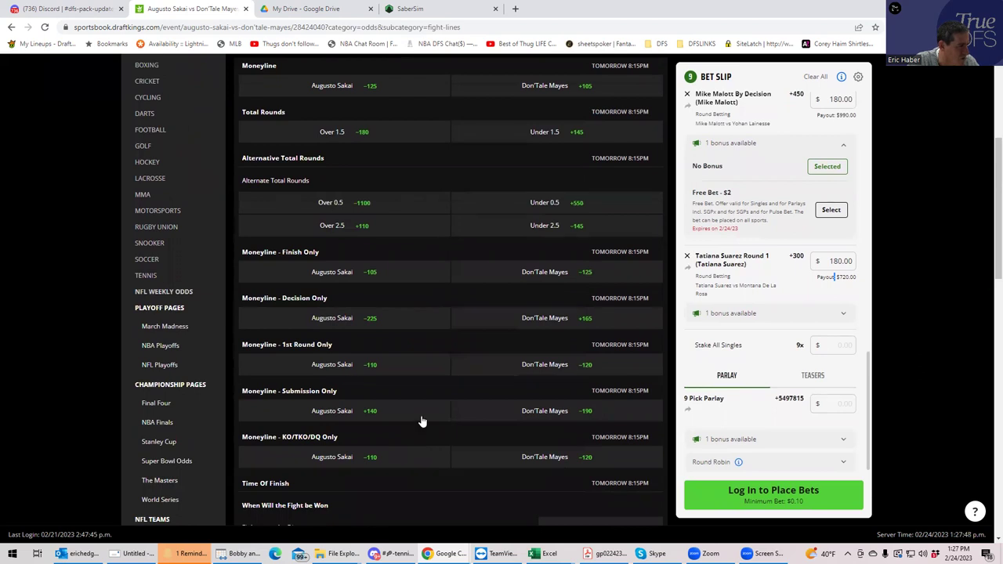
pyautogui.scroll(-1, 424, 428)
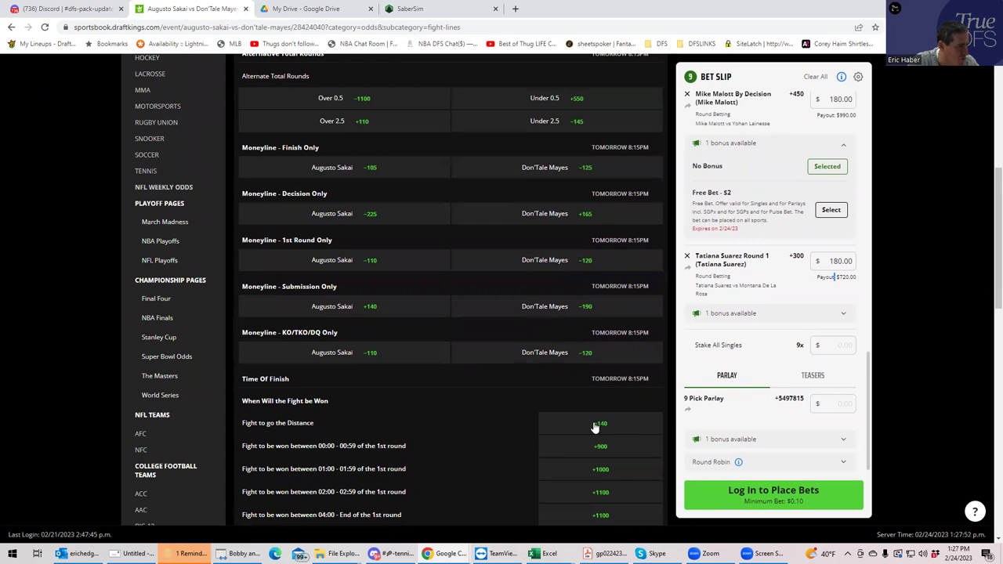
pyautogui.scroll(-1, 562, 429)
pyautogui.scroll(-3, 562, 429)
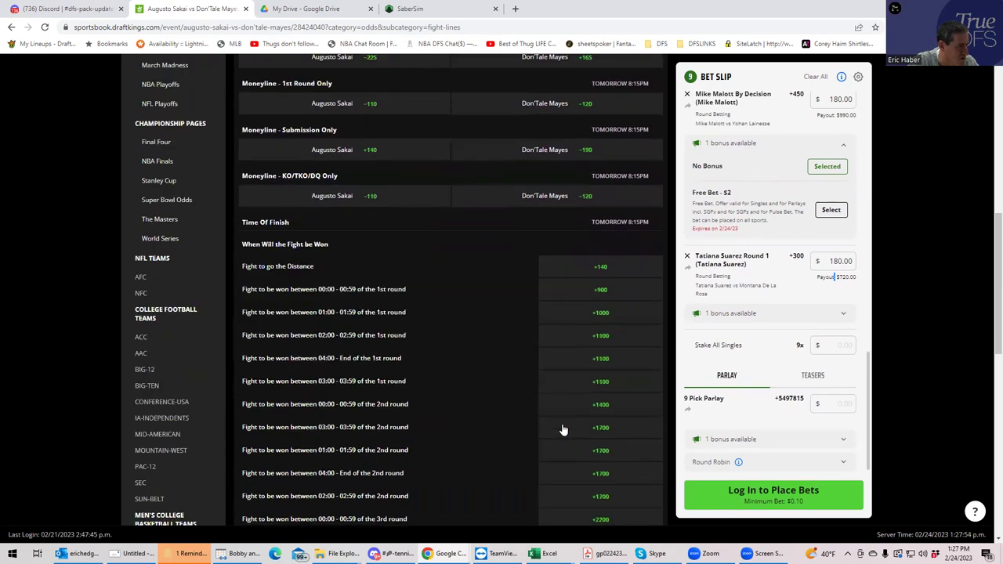
pyautogui.scroll(5, 571, 417)
pyautogui.scroll(3, 571, 416)
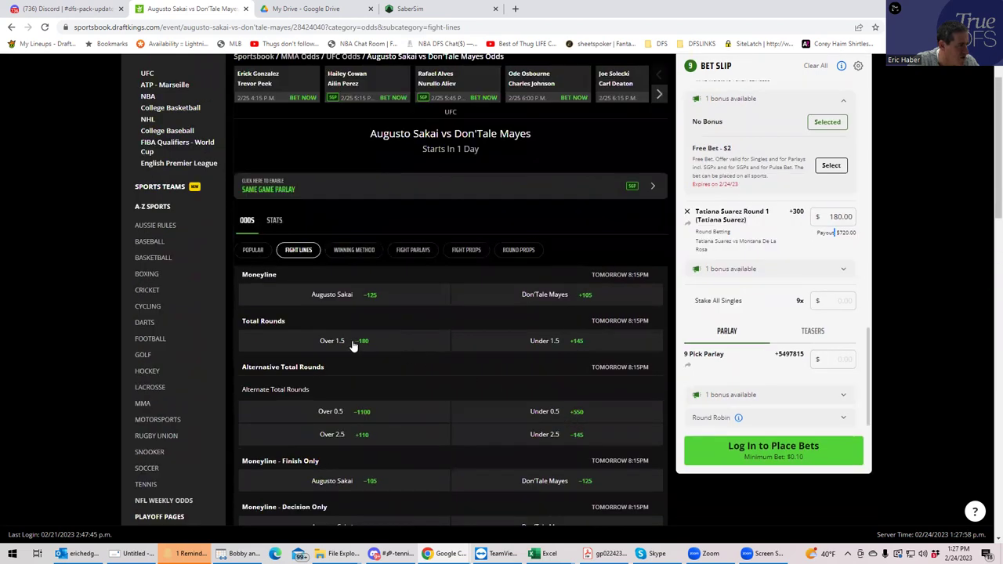
# Add Sakai vs Mayes Under 1.5 rounds (+145) at $180, then advance the fight carousel two cards
pyautogui.click(553, 347)
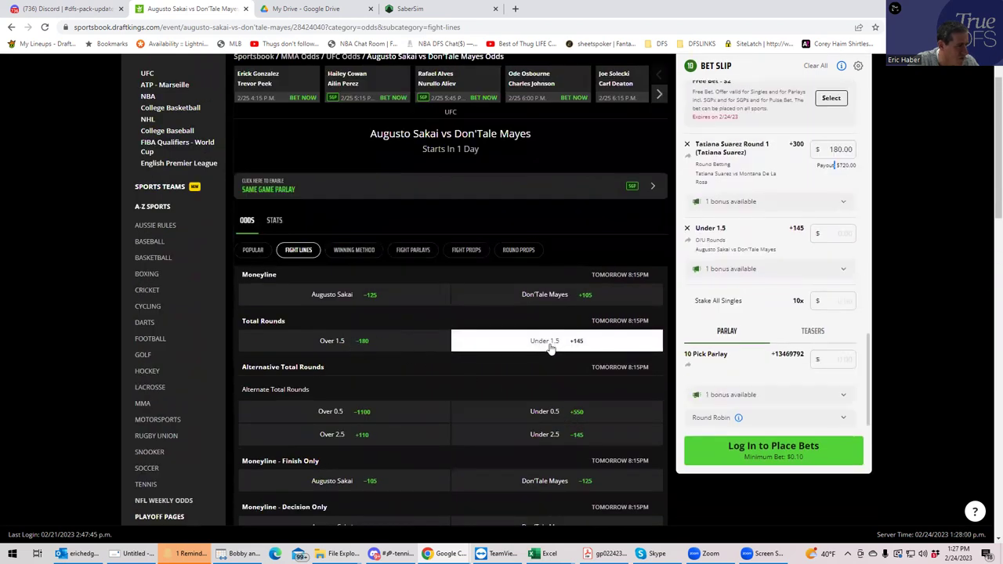
pyautogui.write('180')
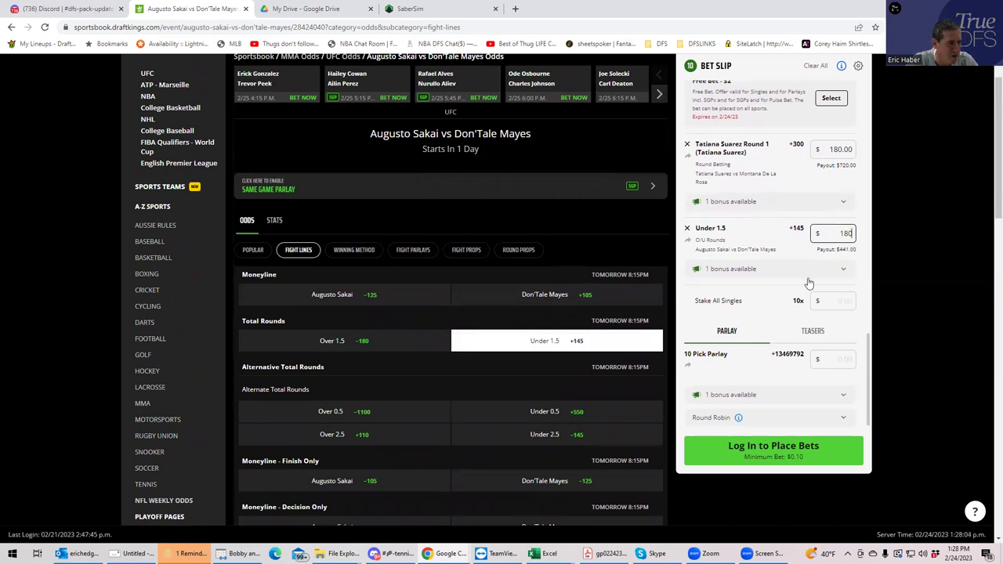
pyautogui.click(808, 279)
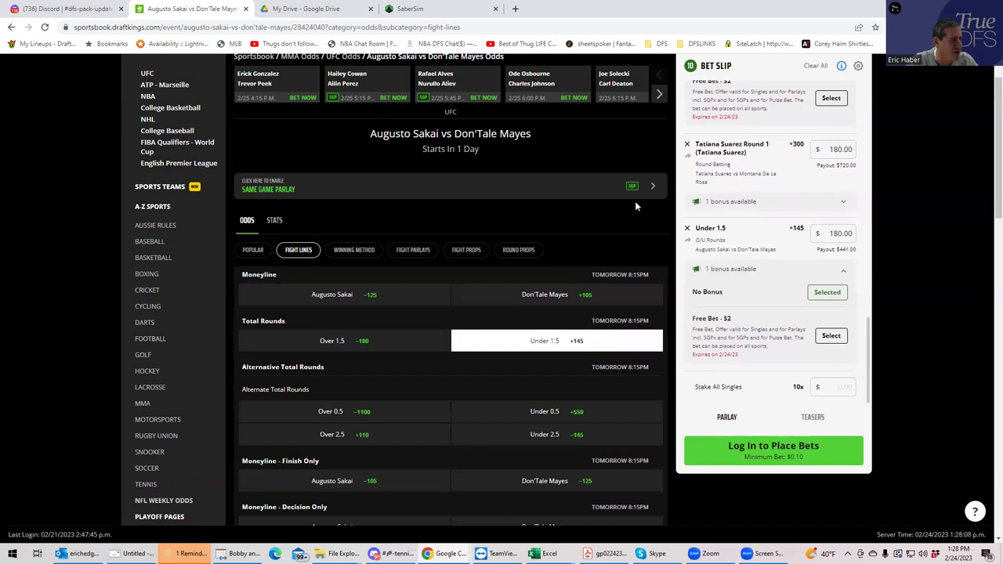
pyautogui.click(659, 96)
pyautogui.click(659, 95)
# Advance the fight carousel six cards and open the Andre Muniz vs Brendan Allen odds
pyautogui.click(659, 96)
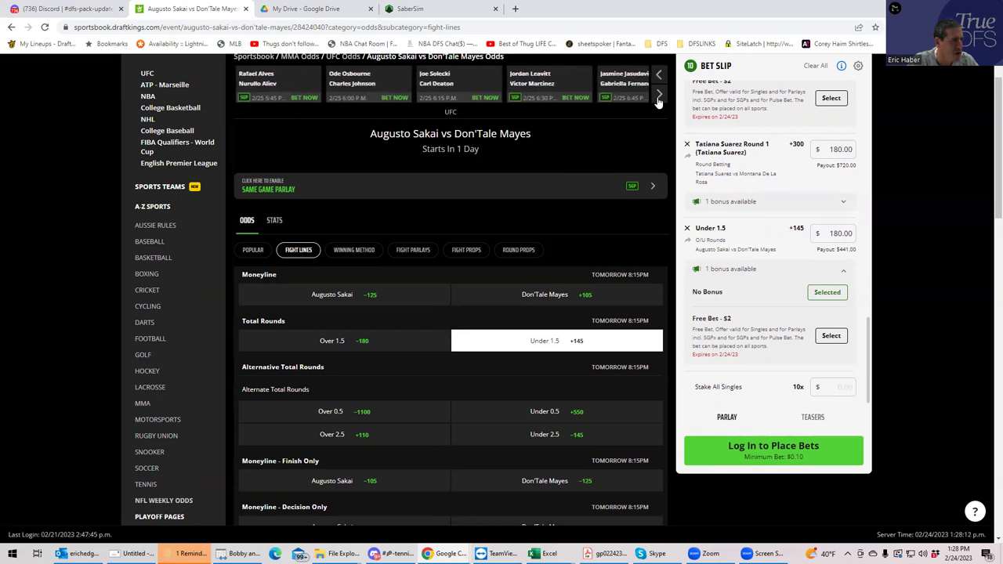
pyautogui.click(659, 96)
pyautogui.click(659, 96)
pyautogui.click(659, 95)
pyautogui.click(660, 96)
pyautogui.click(660, 96)
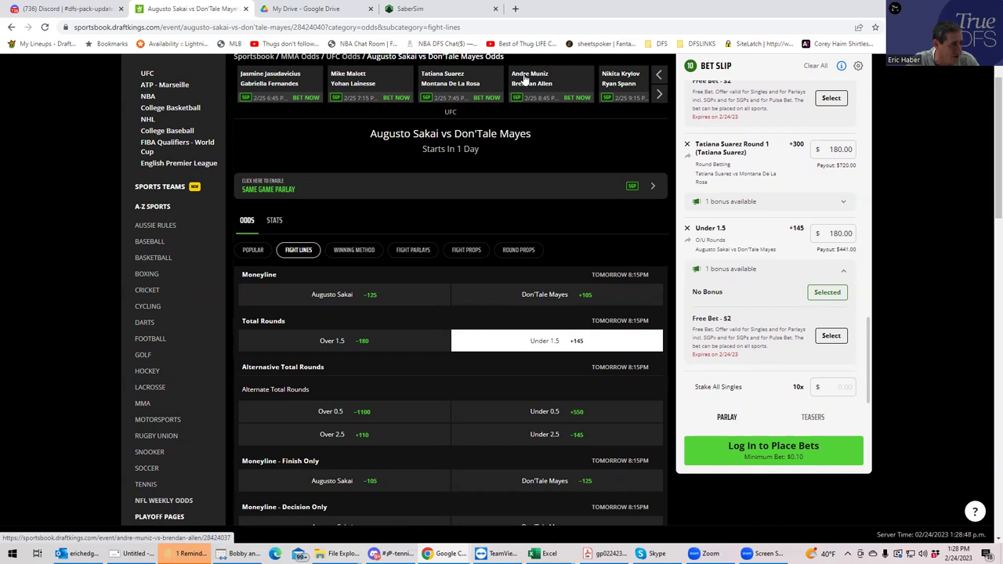
pyautogui.click(525, 82)
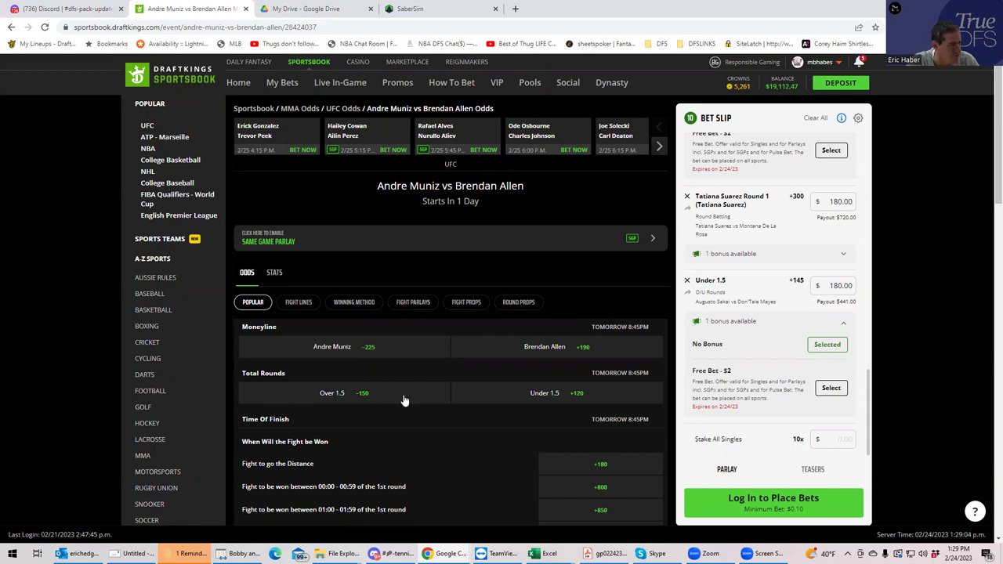
# Add Andre Muniz By Decision (+400) from Round Props and begin typing its stake
pyautogui.click(518, 301)
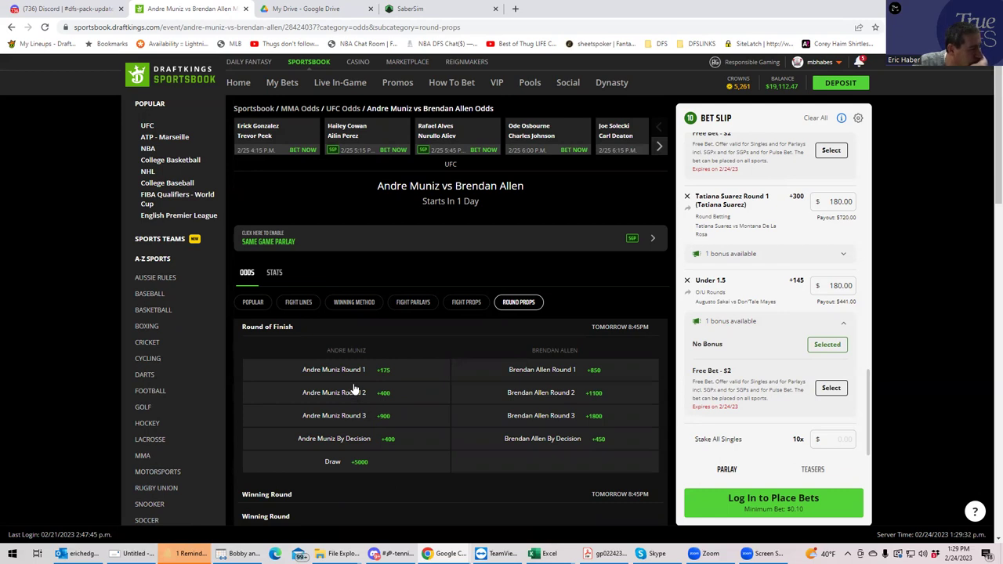
pyautogui.click(340, 441)
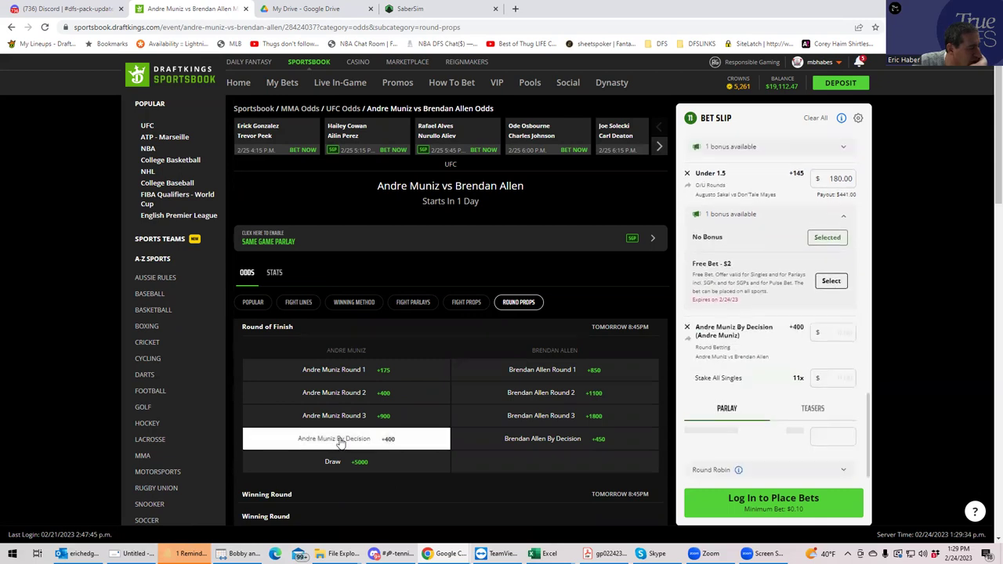
pyautogui.click(834, 277)
pyautogui.write('15')
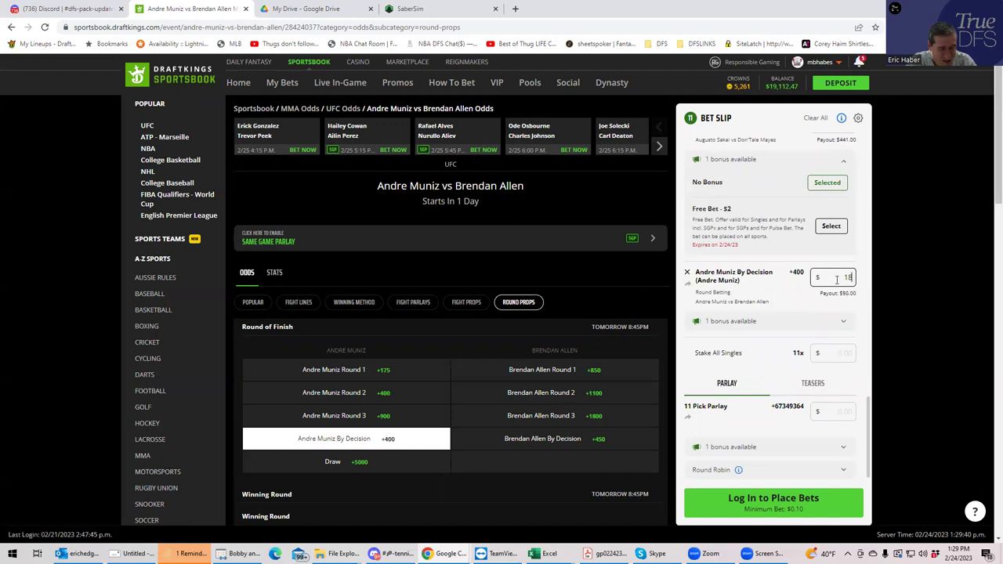
# Correct the Andre Muniz By Decision stake to $180, paying $900
pyautogui.press('BackSpace')
pyautogui.write('80')
pyautogui.click(804, 317)
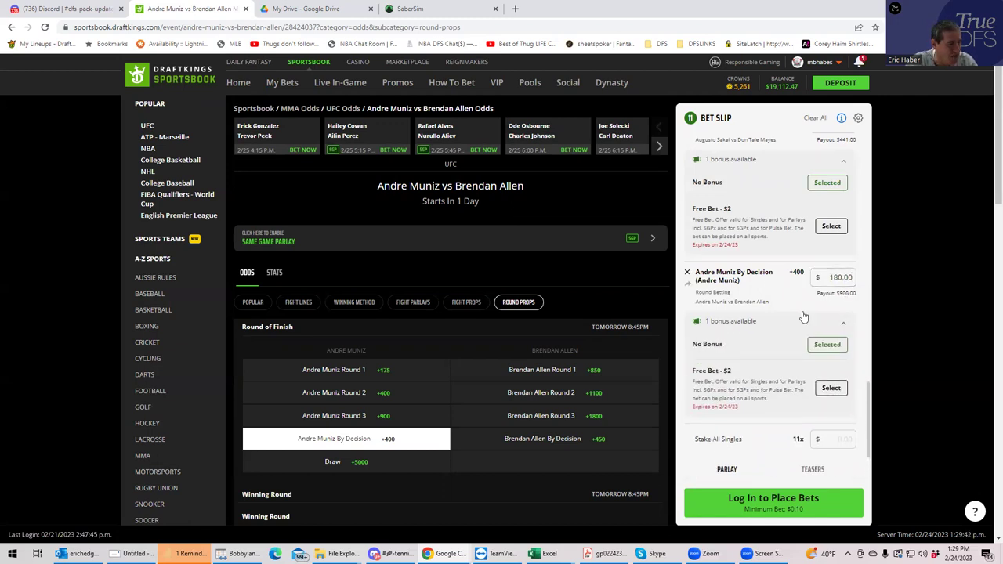
# Page the fight carousel forward nine cards to bring Nikita Krylov vs Ryan Spann into view
pyautogui.click(661, 148)
pyautogui.click(661, 149)
pyautogui.click(661, 149)
pyautogui.click(661, 148)
pyautogui.click(661, 149)
pyautogui.click(661, 149)
pyautogui.click(661, 149)
pyautogui.click(661, 149)
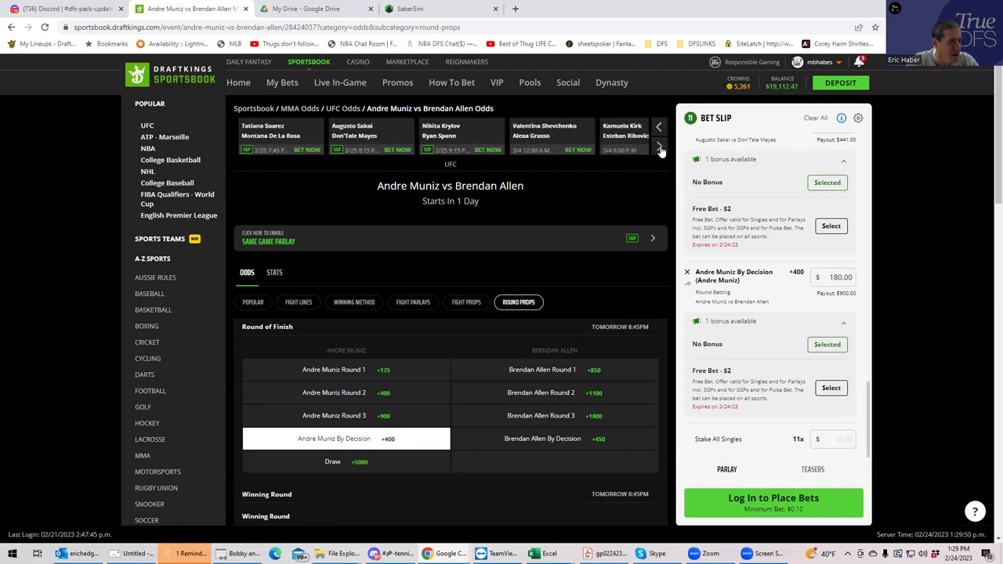
pyautogui.click(660, 149)
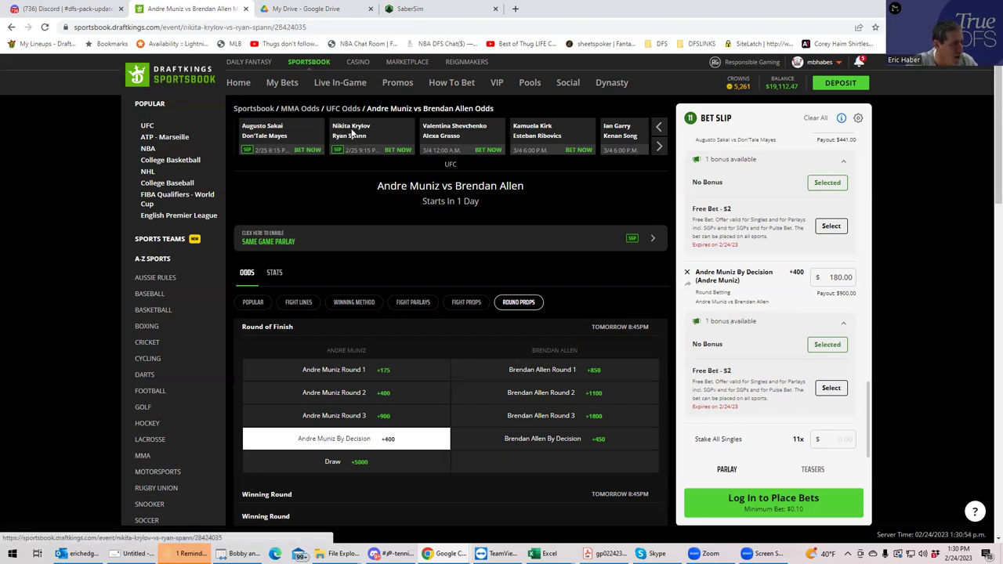
# Open Krylov vs Spann and add Nikita Krylov Round 2 (+650) from Round Props at $180
pyautogui.click(352, 132)
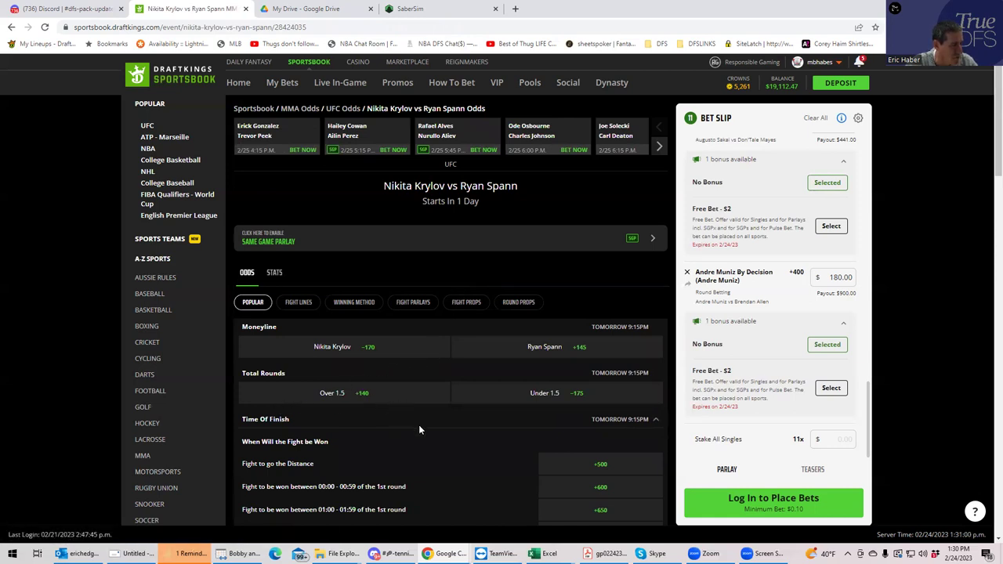
pyautogui.scroll(-1, 419, 426)
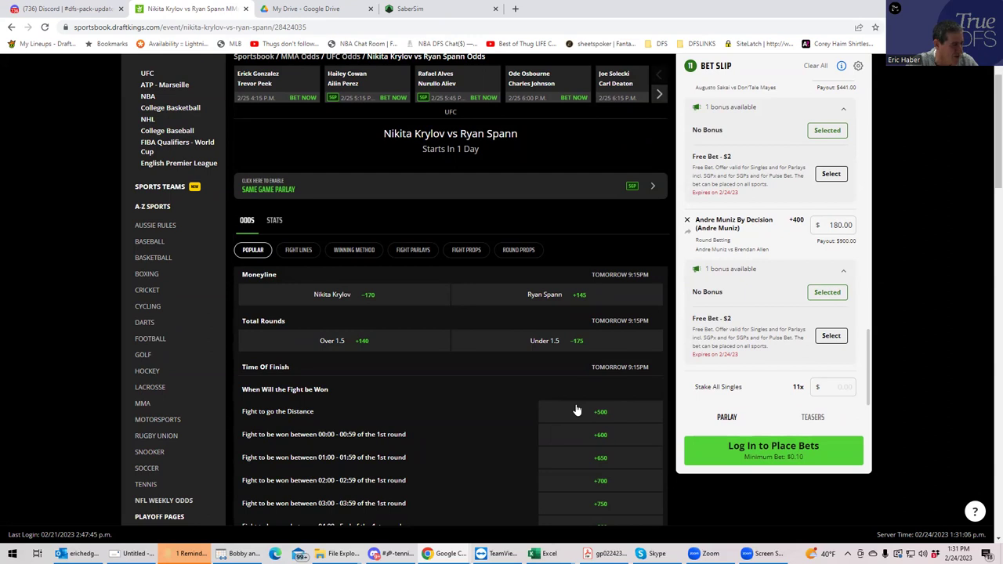
pyautogui.click(519, 250)
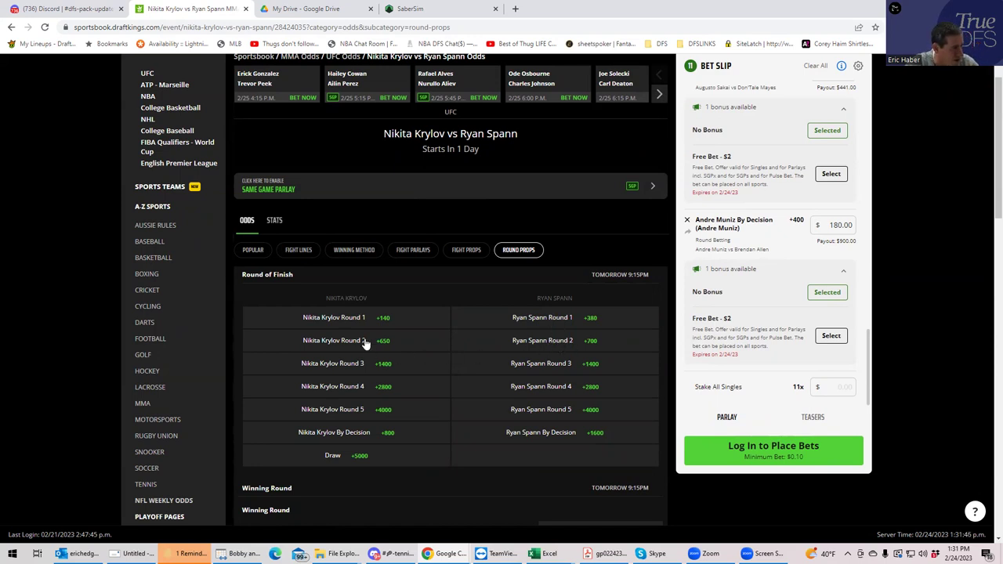
pyautogui.click(332, 342)
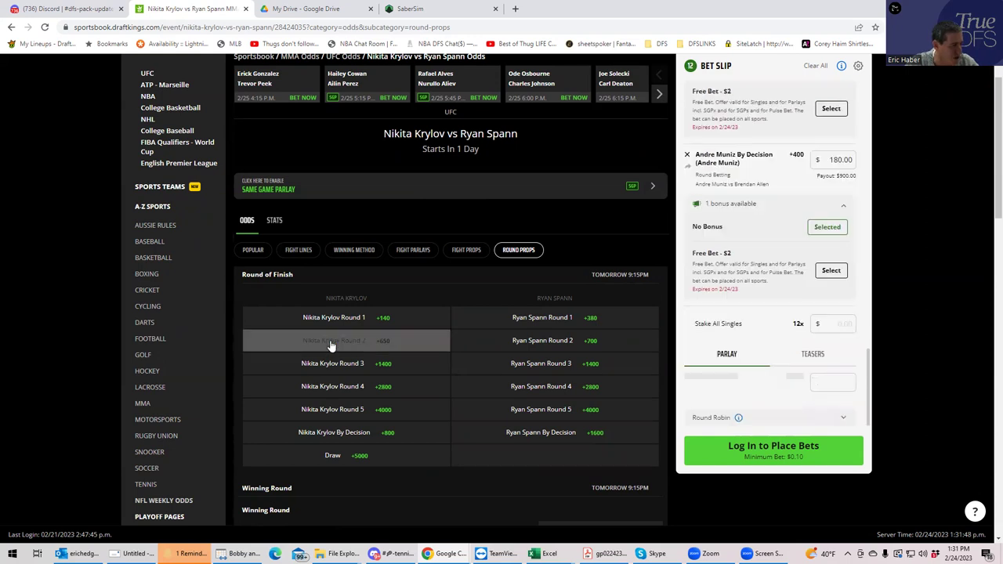
pyautogui.click(840, 227)
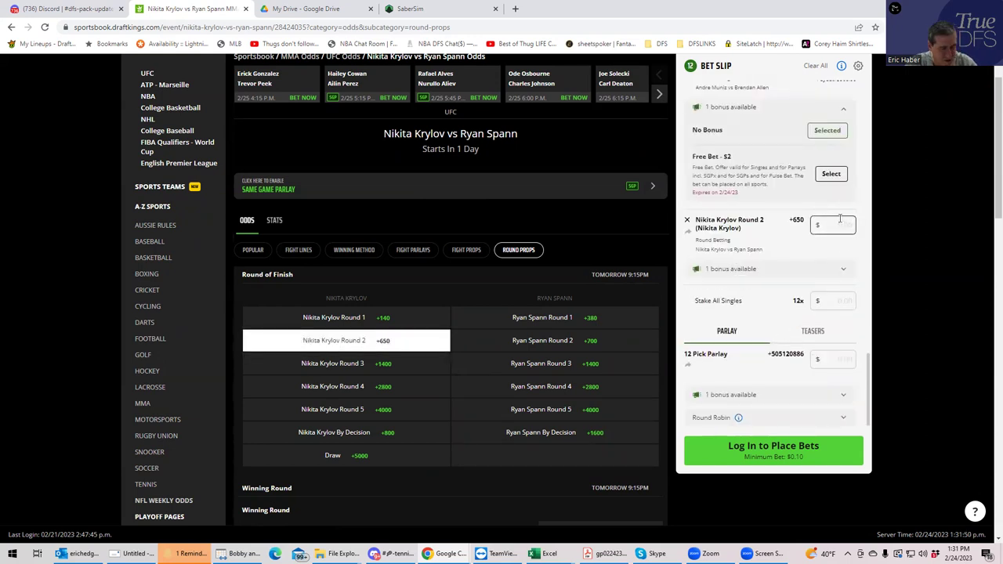
pyautogui.write('180')
pyautogui.click(834, 259)
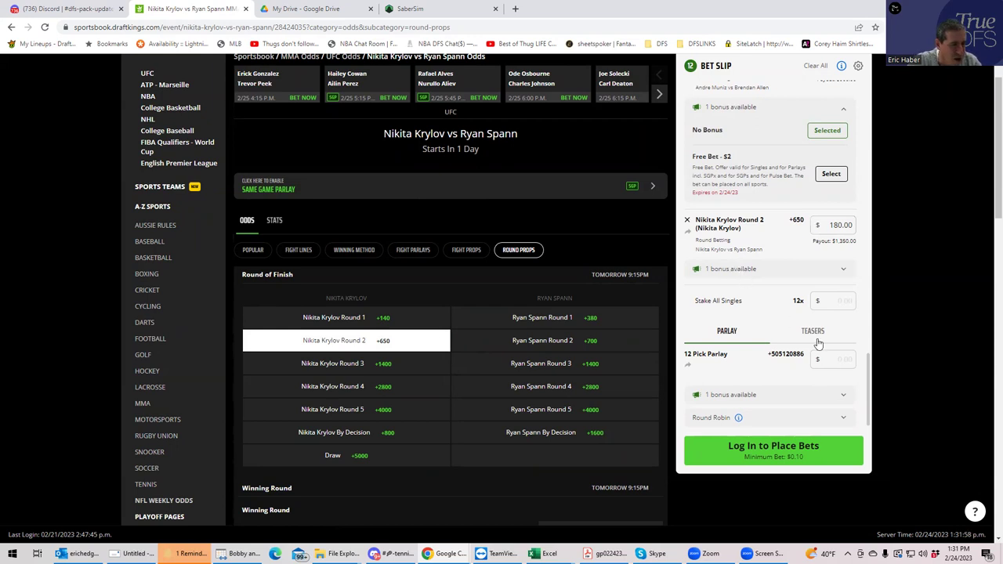
pyautogui.moveTo(868, 389); pyautogui.dragTo(867, 363)
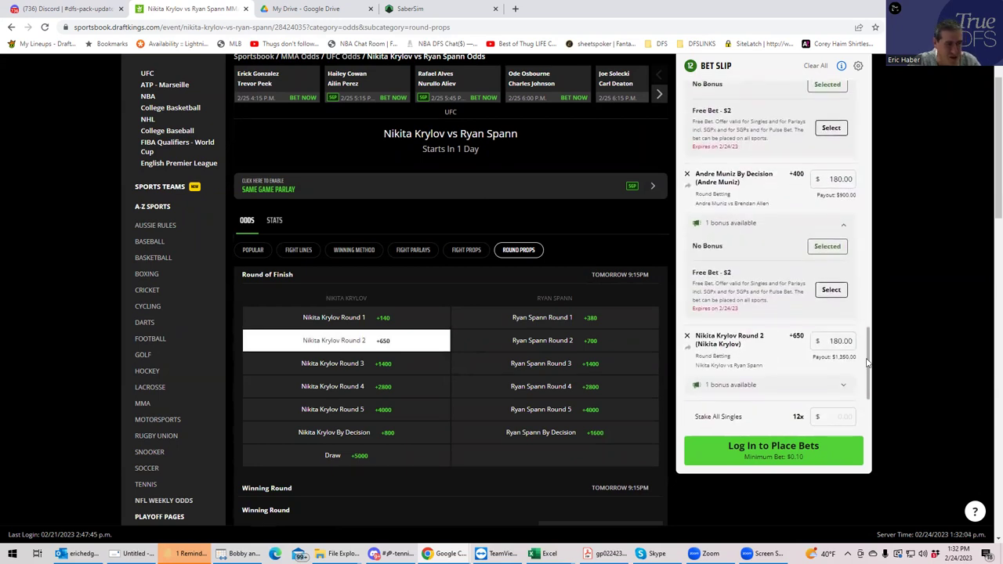
pyautogui.moveTo(868, 362); pyautogui.dragTo(863, 284)
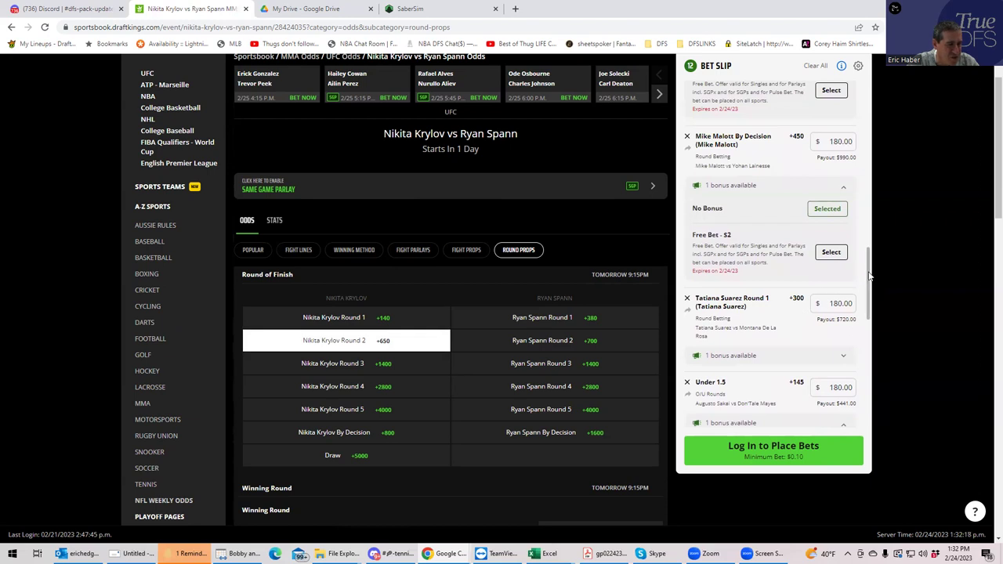
pyautogui.scroll(2, 774, 266)
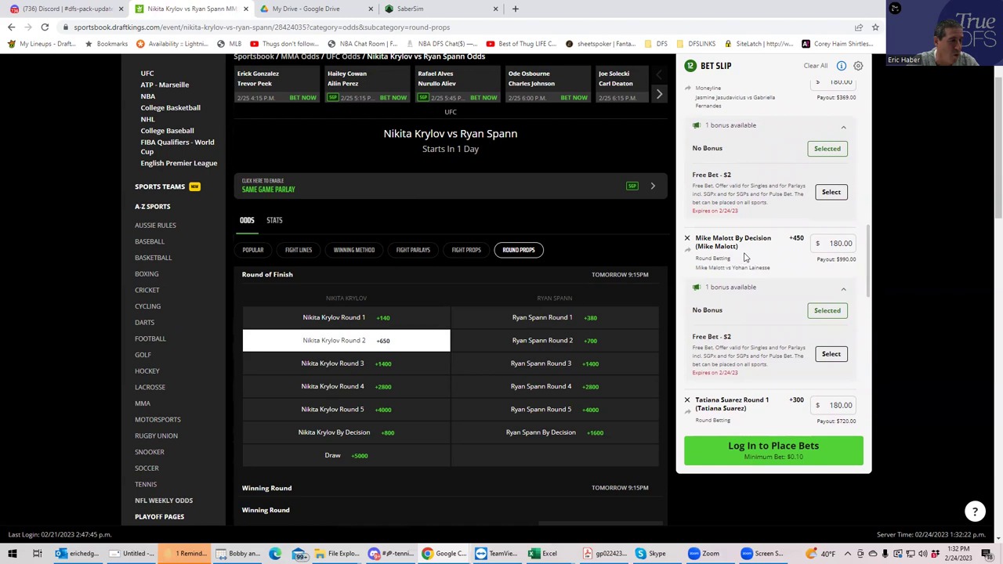
pyautogui.scroll(3, 772, 224)
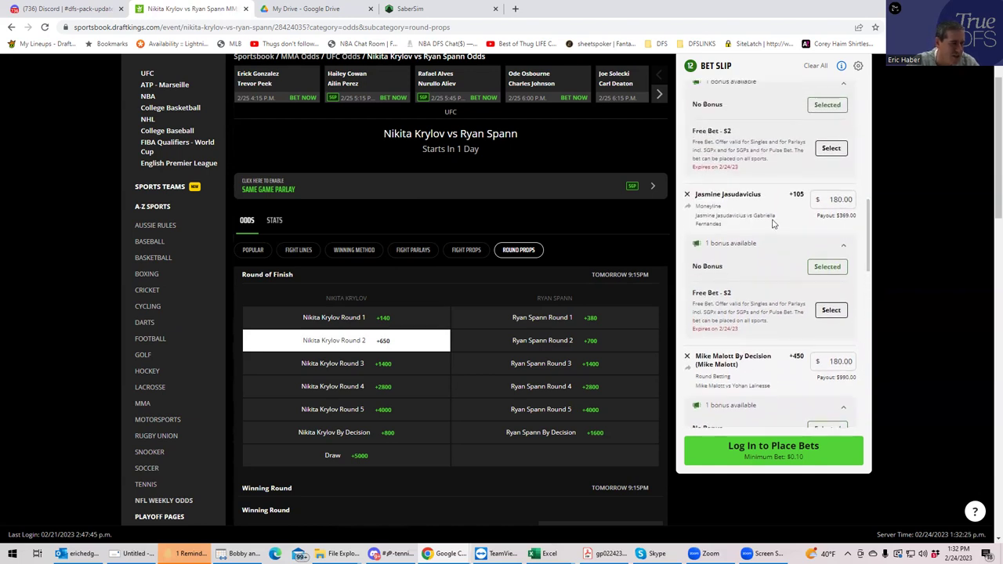
pyautogui.moveTo(870, 213); pyautogui.dragTo(868, 181)
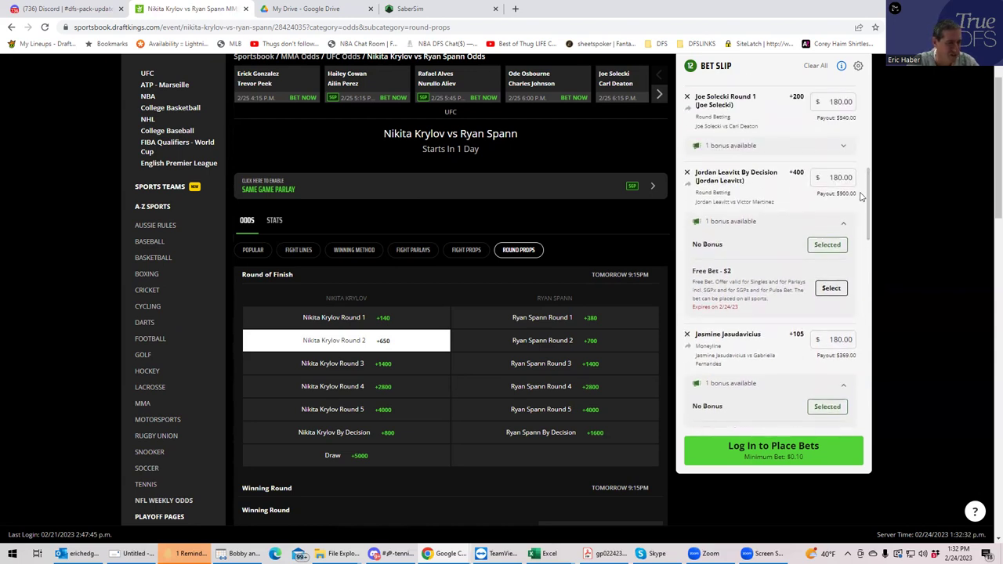
pyautogui.moveTo(870, 197); pyautogui.dragTo(869, 177)
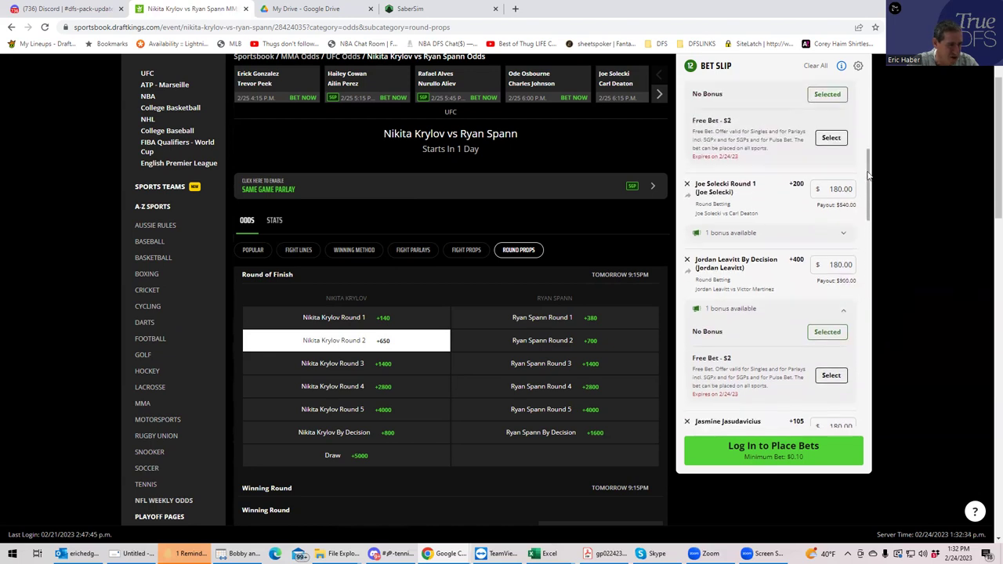
pyautogui.scroll(1, 869, 176)
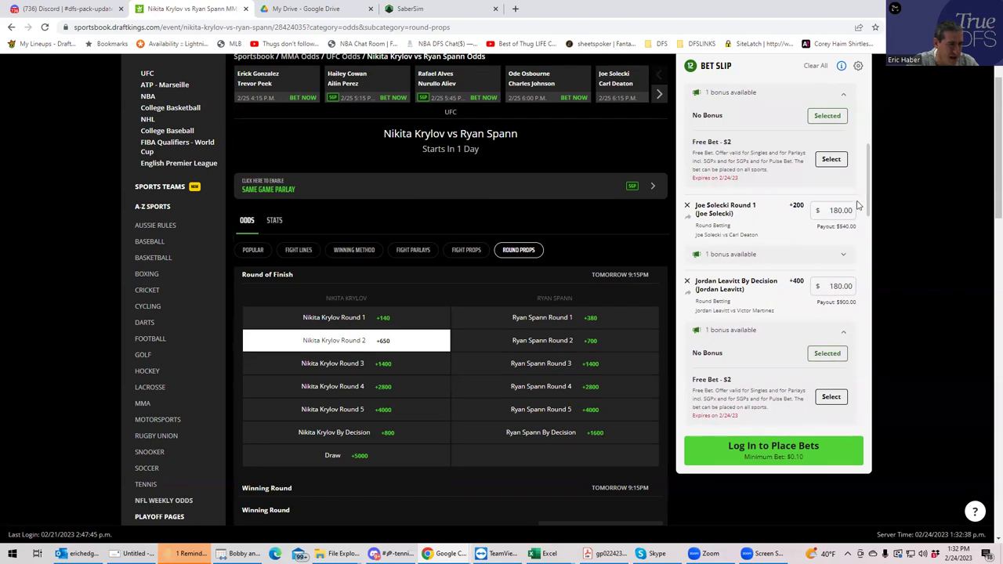
pyautogui.scroll(1, 869, 188)
pyautogui.scroll(2, 869, 189)
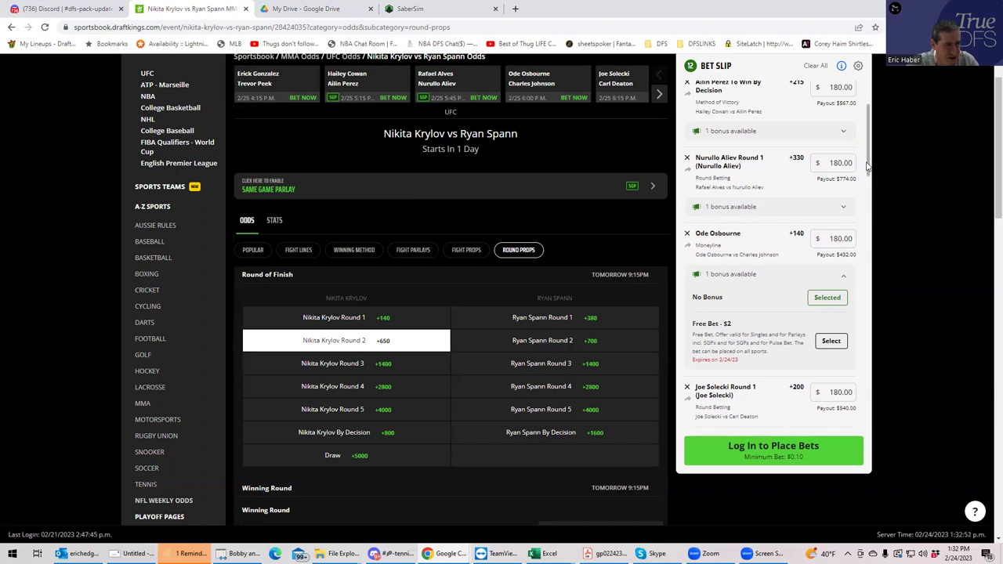
pyautogui.scroll(1, 862, 169)
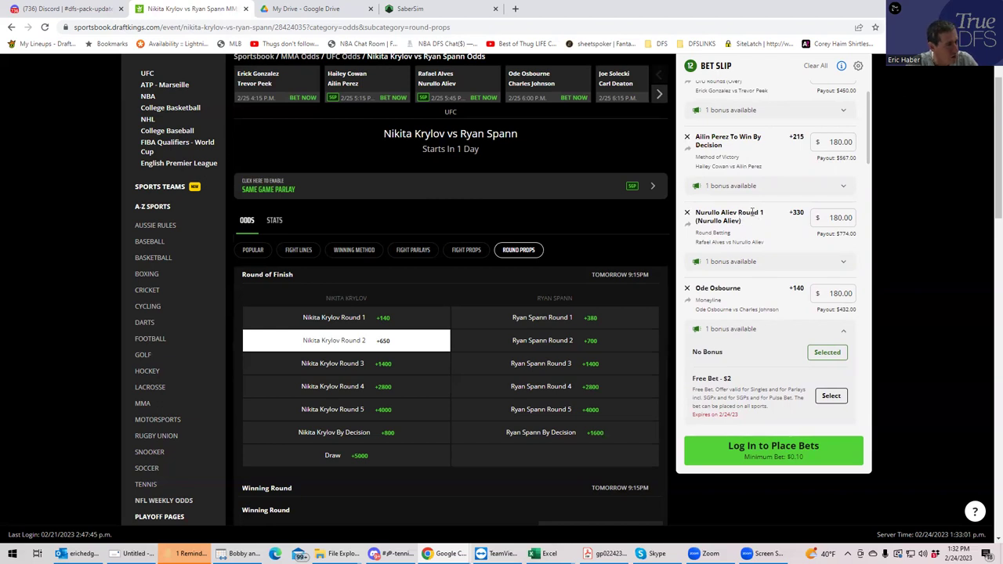
pyautogui.scroll(1, 754, 216)
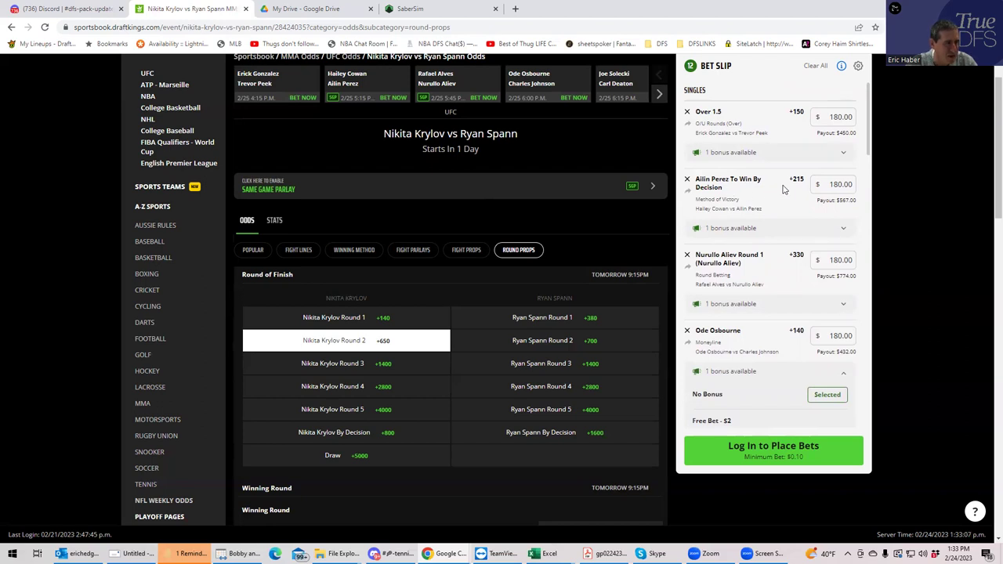
pyautogui.scroll(1, 781, 190)
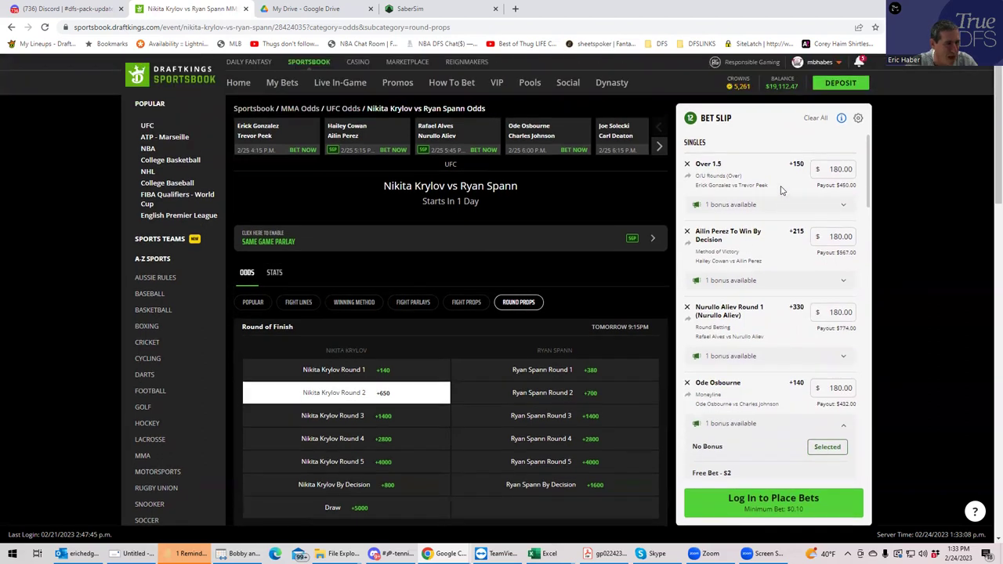
# Open Gonzalez vs Peek round props, drop the Over 1.5 pick, and add Trevor Peek By Decision (+900)
pyautogui.click(261, 135)
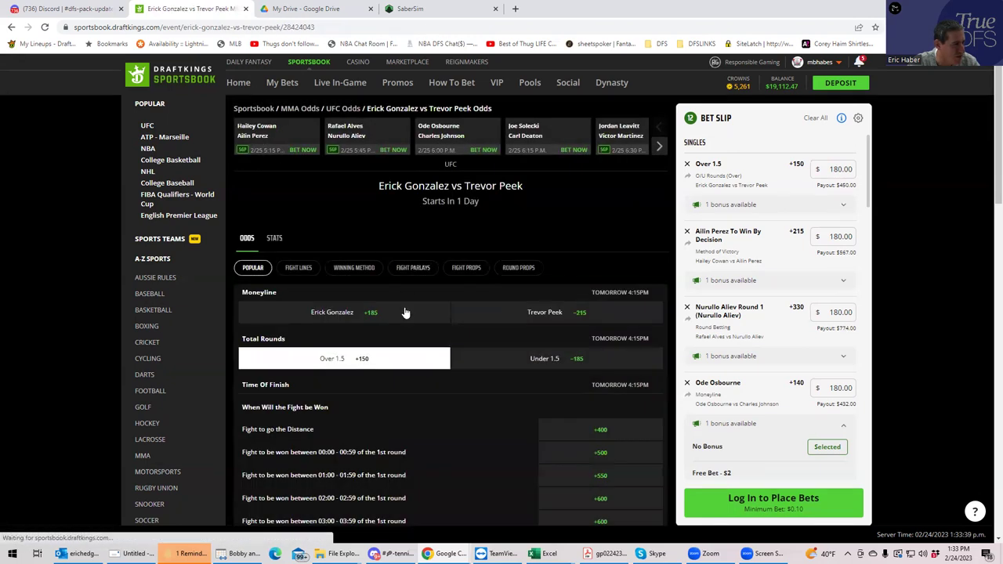
pyautogui.scroll(-1, 408, 409)
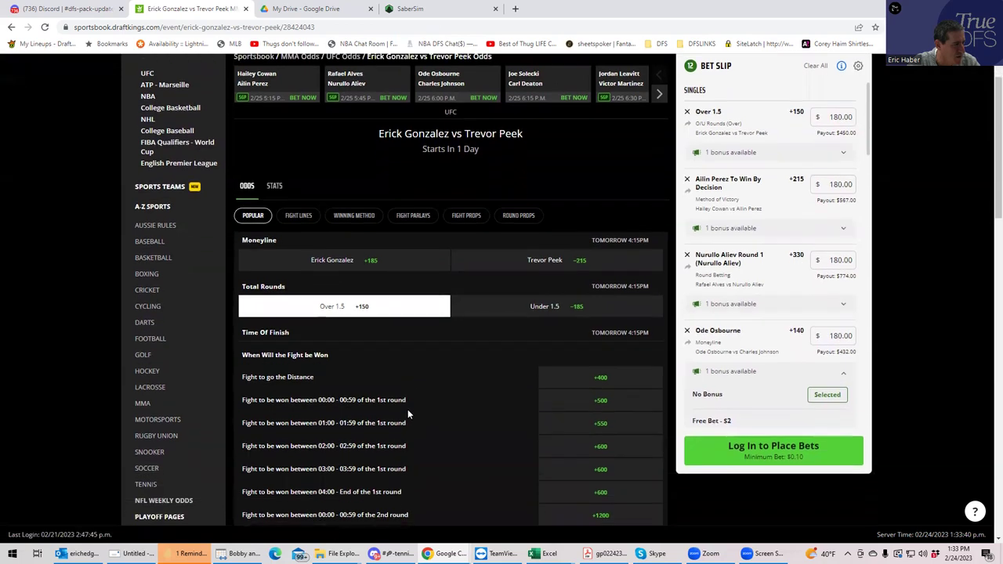
pyautogui.click(517, 217)
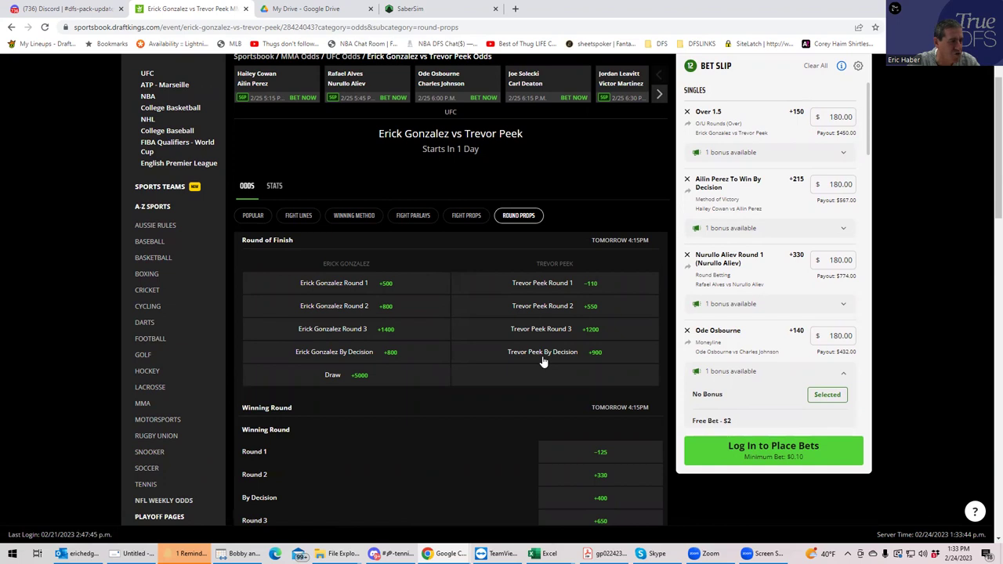
pyautogui.click(687, 112)
pyautogui.click(590, 354)
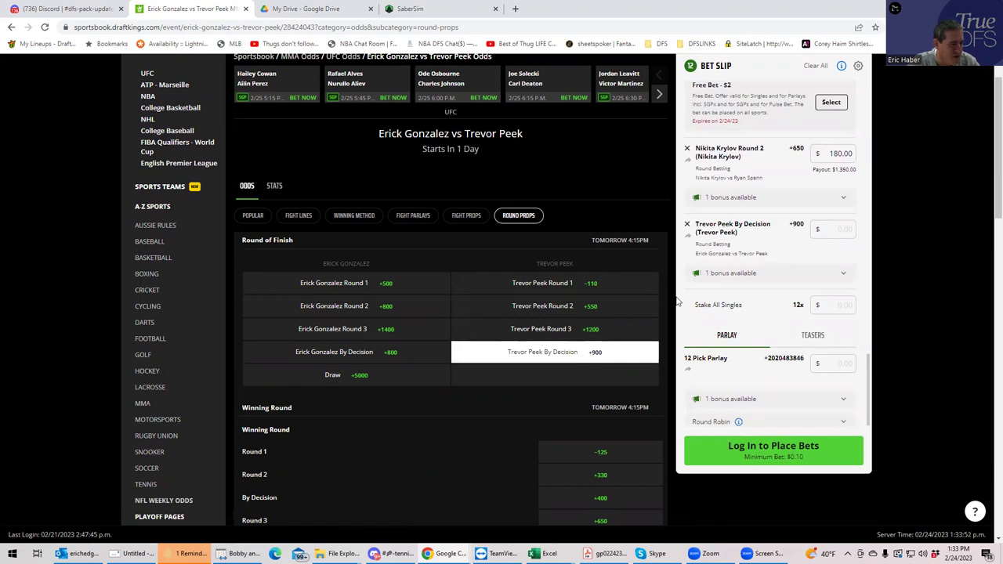
# Enter 180 in Stake All Singles so all twelve UFC singles carry $180 each
pyautogui.click(839, 306)
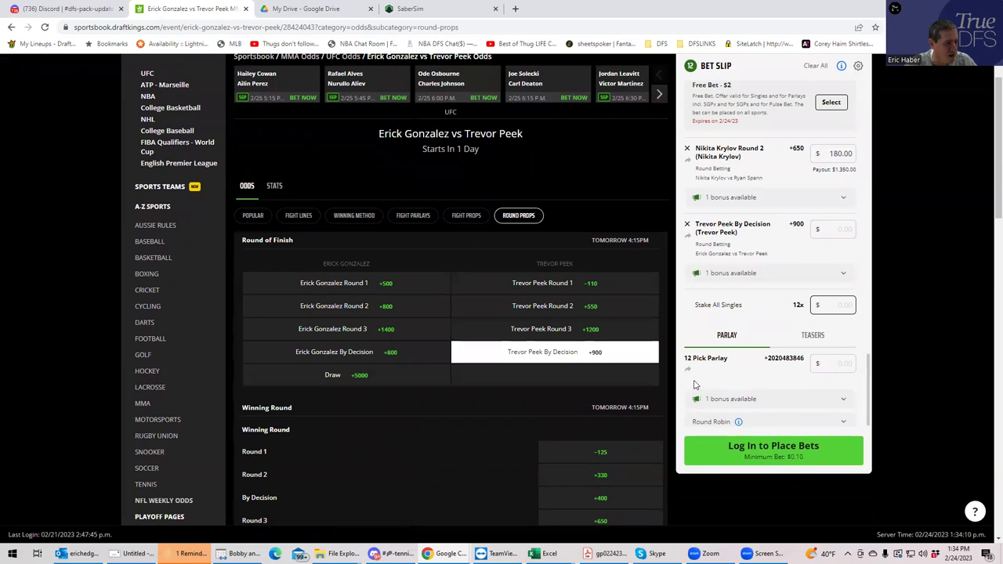
pyautogui.click(828, 312)
pyautogui.write('180')
pyautogui.click(775, 314)
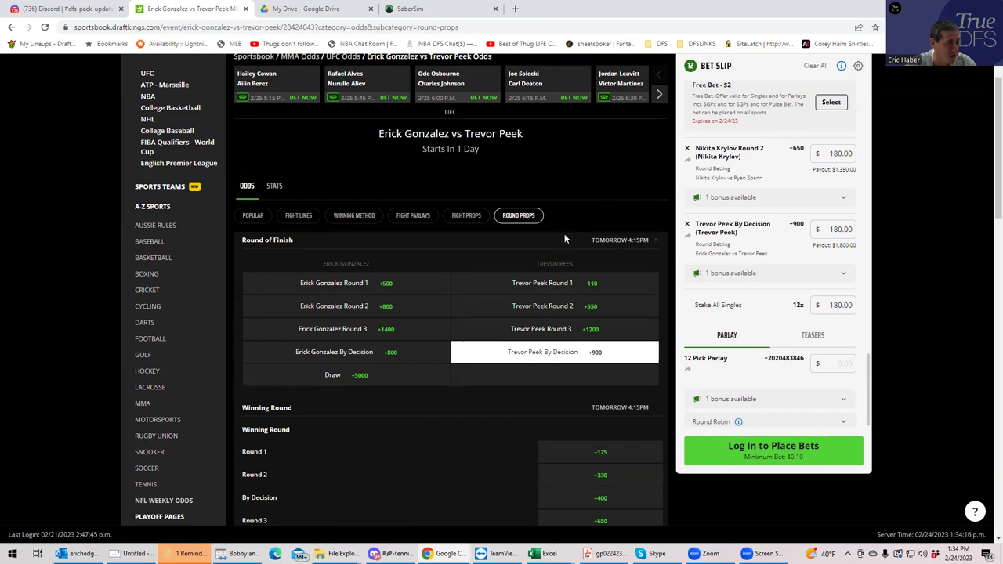